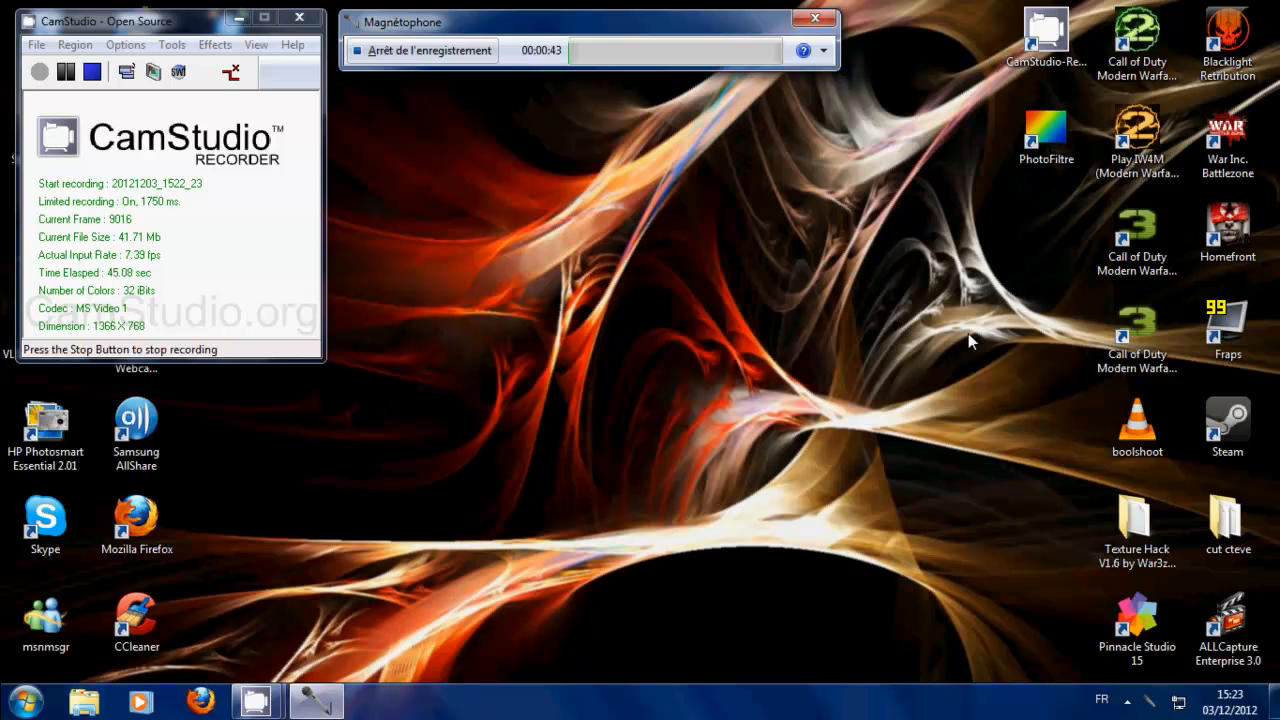
- Launch PhotoFiltre in a maximized window and open the image photo-bebe-2 from the "mes models pour fond d'ecran" folder
double_click(1046, 130)
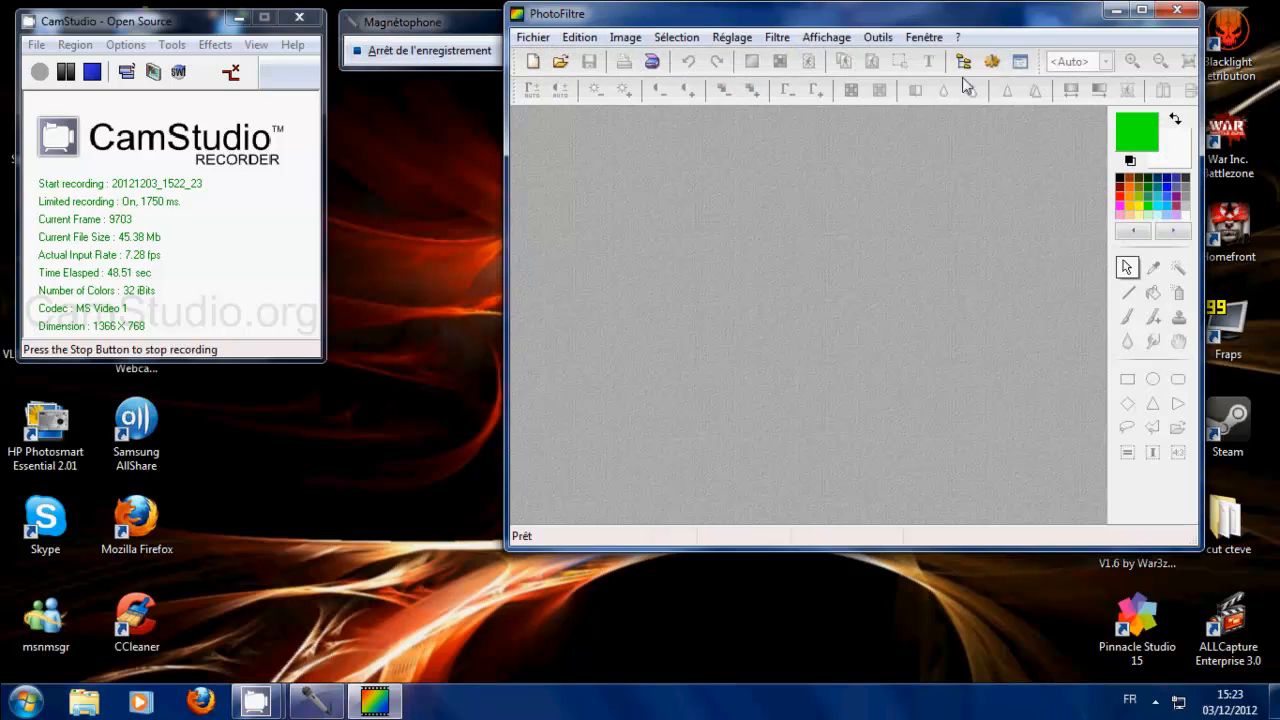
left_click(1141, 10)
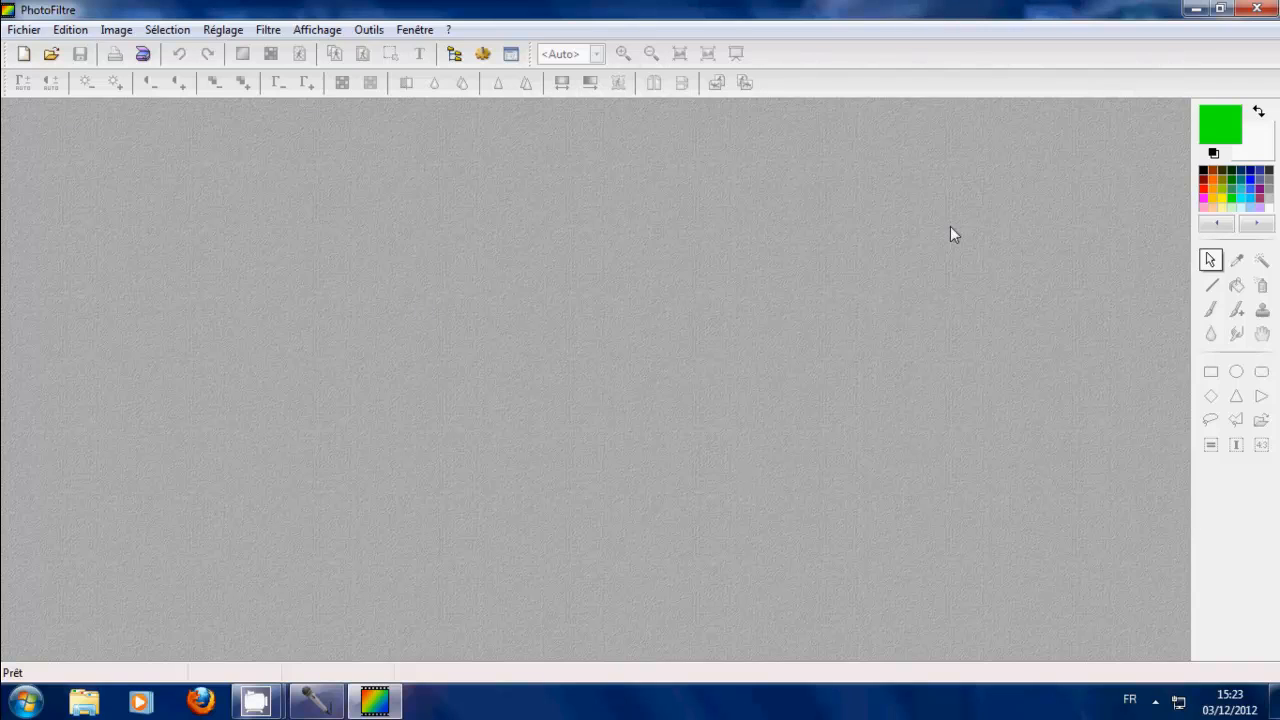
left_click(47, 59)
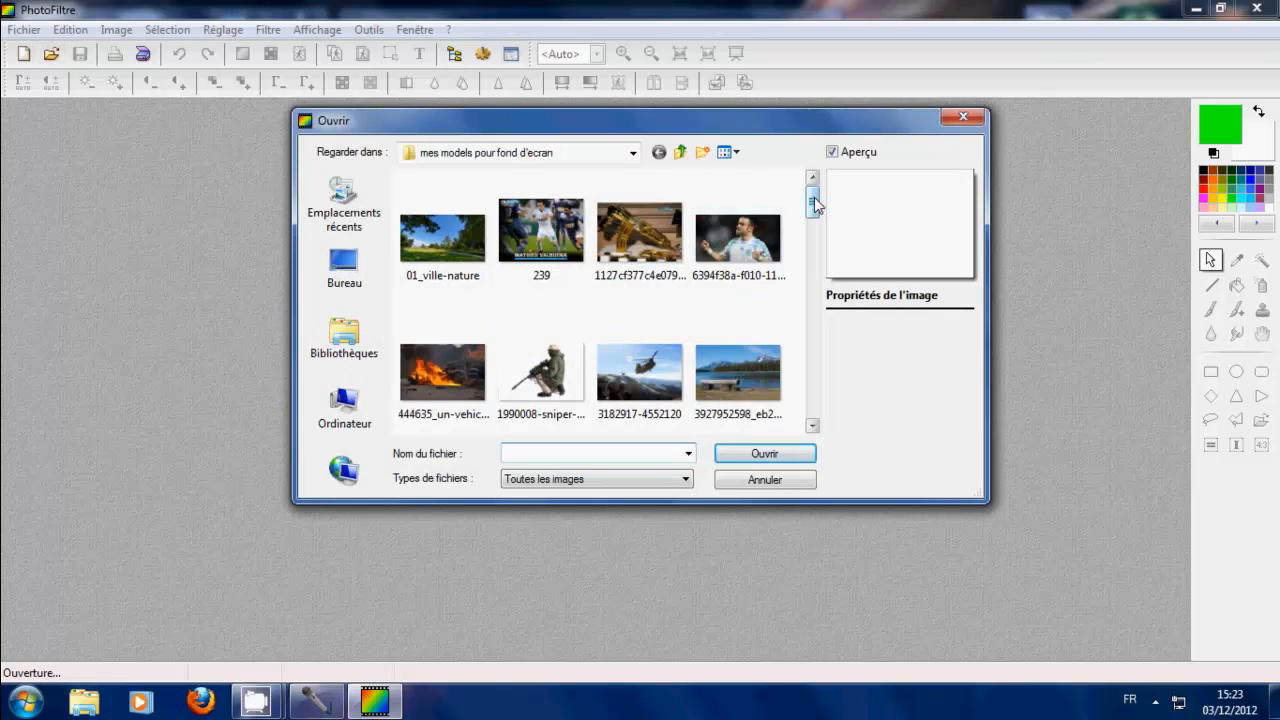
left_click_drag(815, 204, 809, 294)
left_click(640, 245)
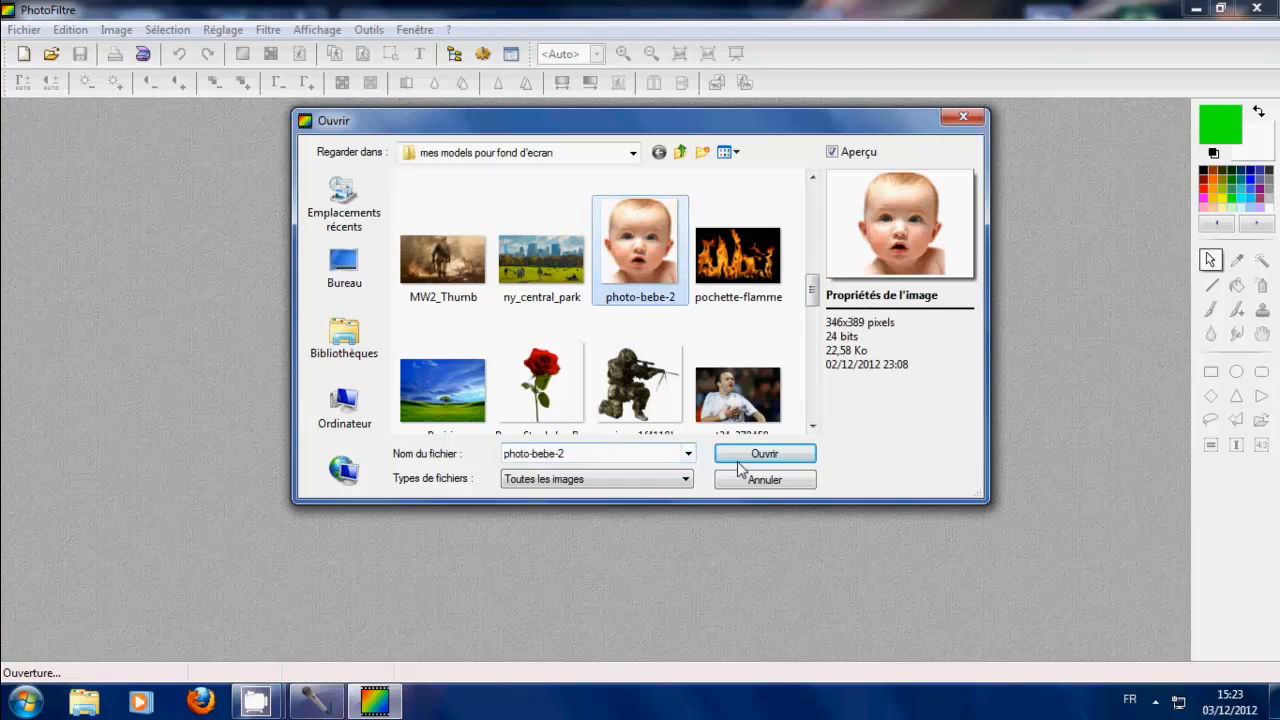
left_click(762, 455)
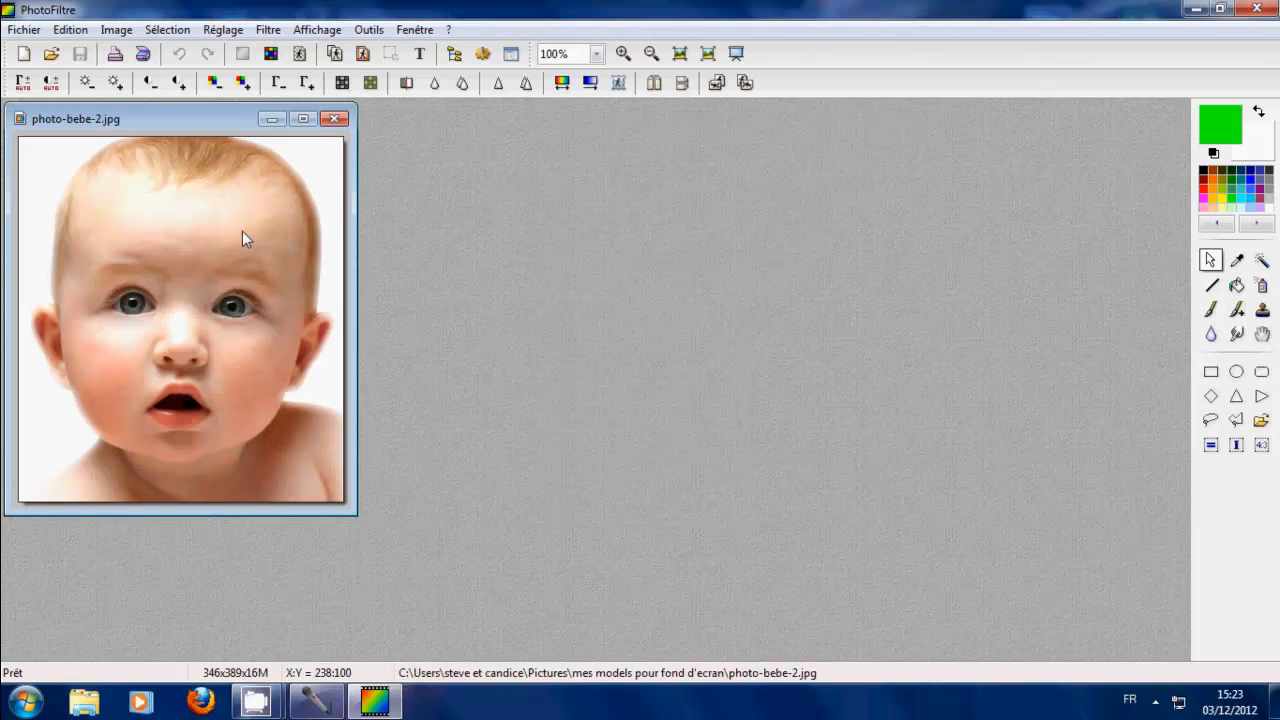
- Open the image wallpaper-hd-les-yeux-1024x768 and place its window beside the baby photo so both images are visible
left_click(51, 53)
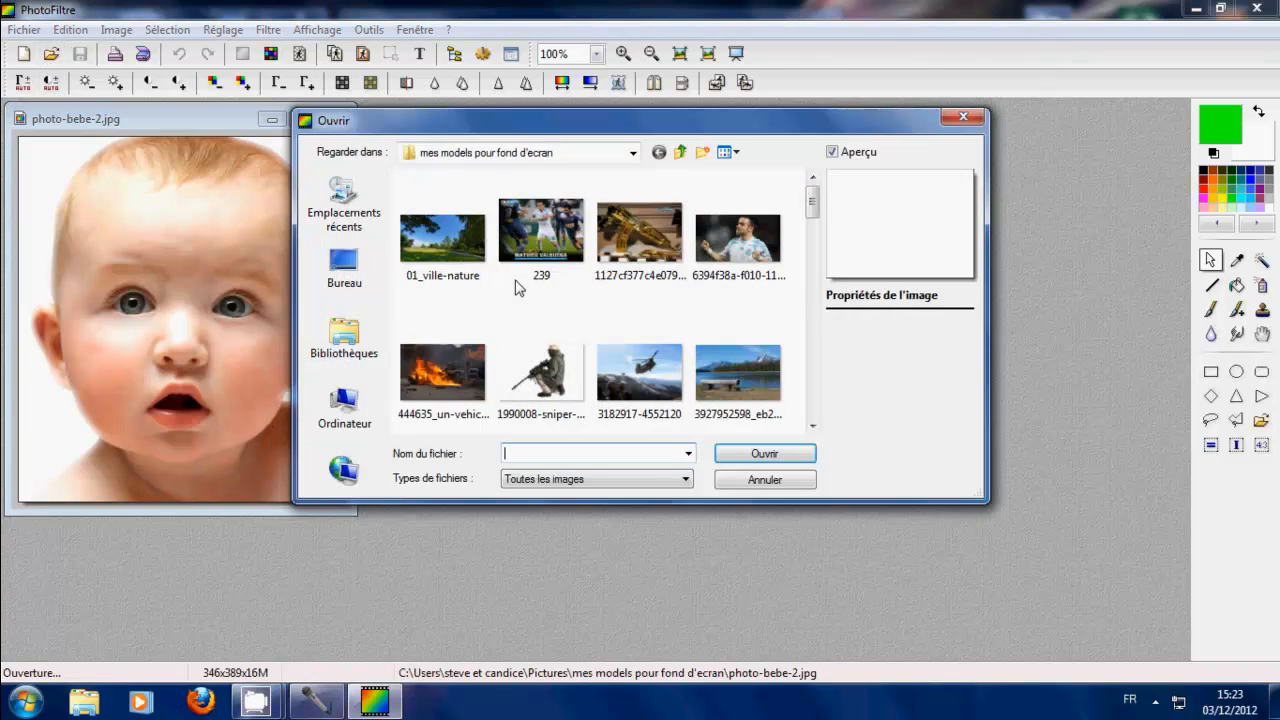
left_click_drag(811, 198, 827, 397)
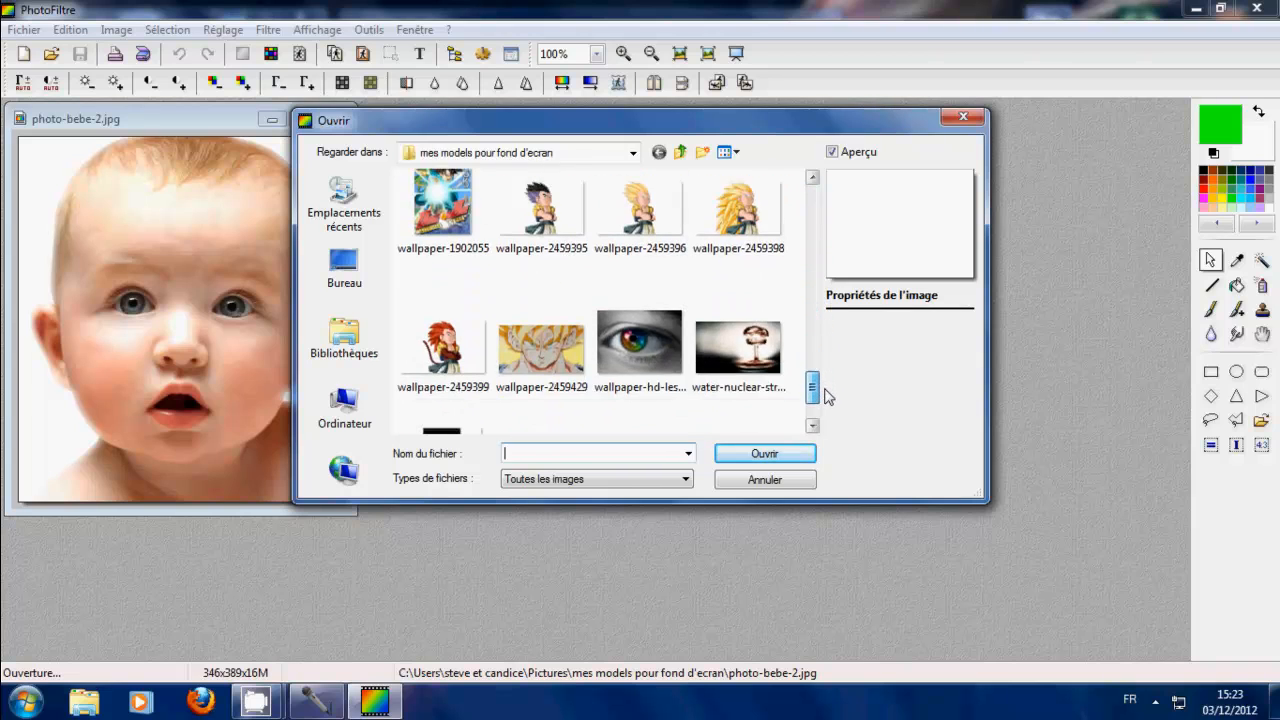
double_click(640, 342)
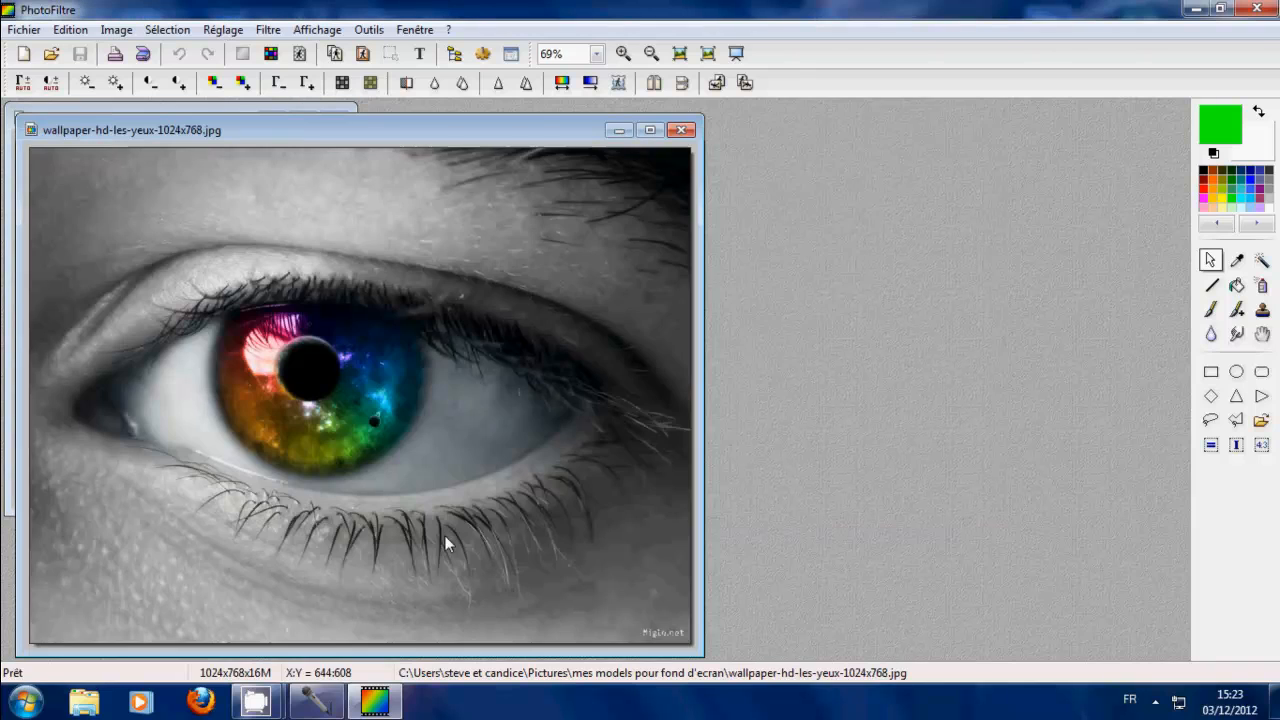
left_click_drag(381, 130, 724, 116)
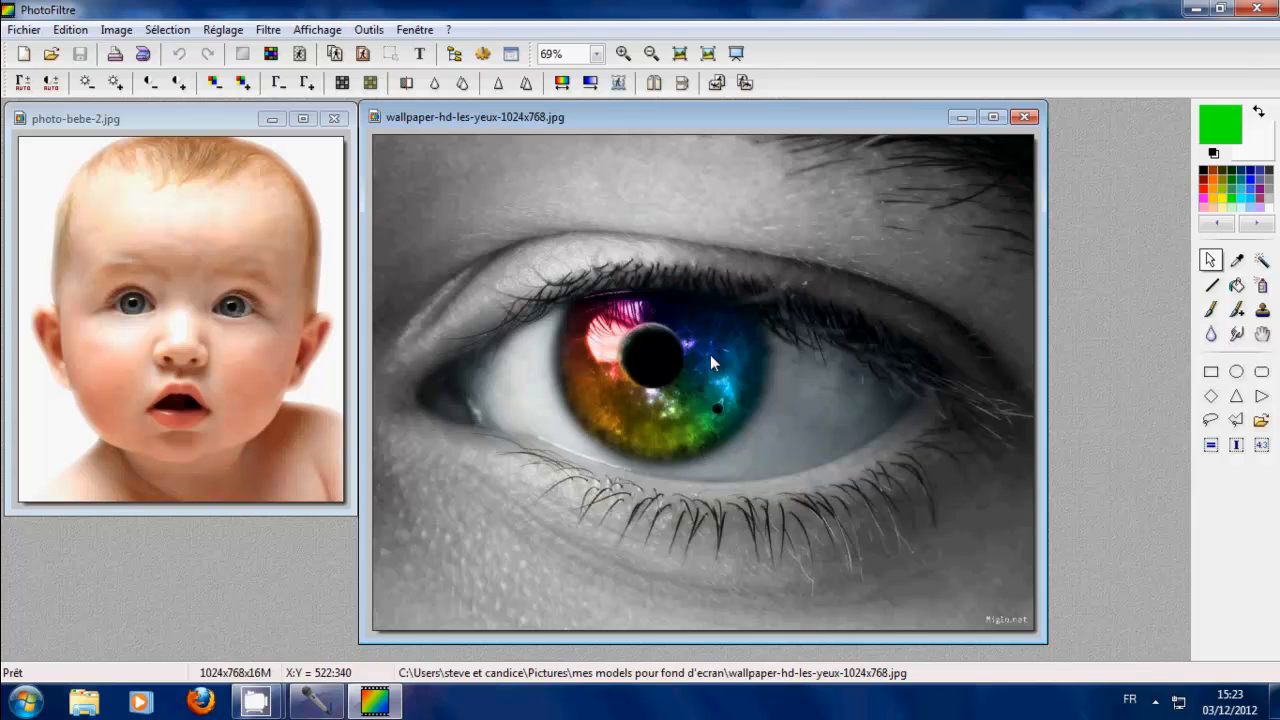
mouse_move(669, 123)
left_mouse_down()
mouse_move(658, 130)
mouse_move(693, 119)
left_mouse_up()
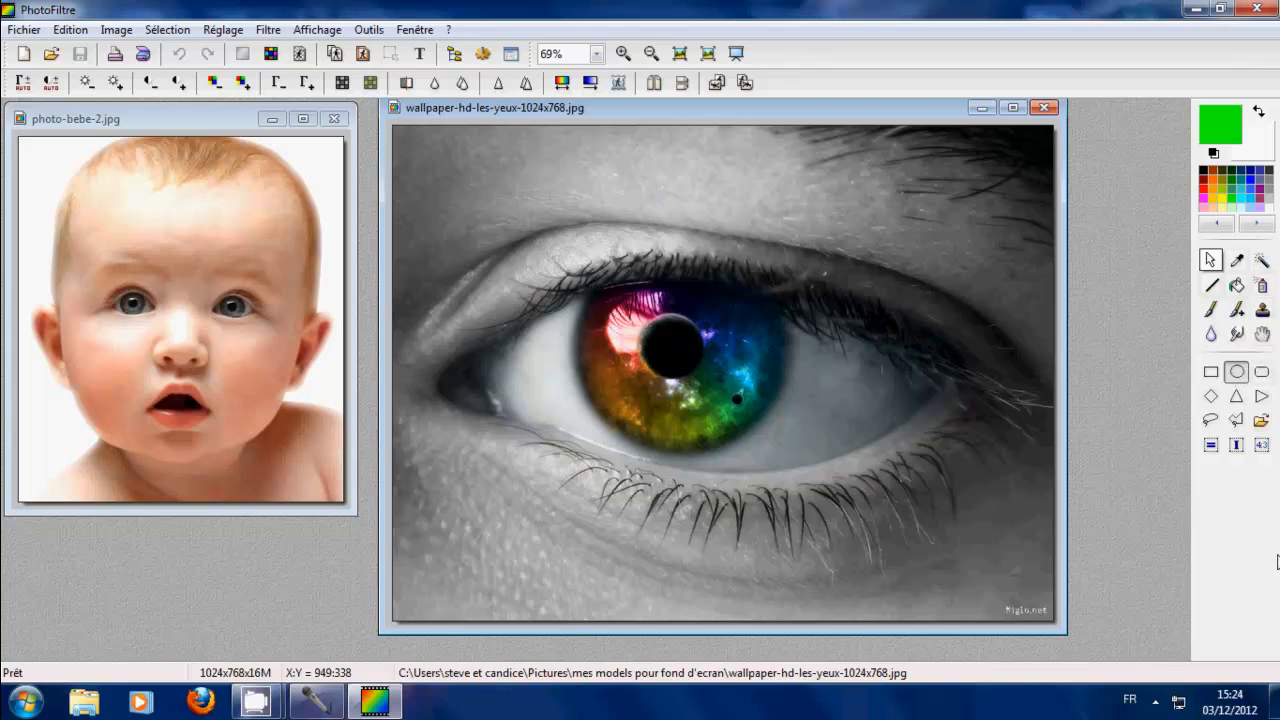
- Draw an elliptical selection about 311 by 265 pixels over the baby's face in photo-bebe-2
left_click(308, 180)
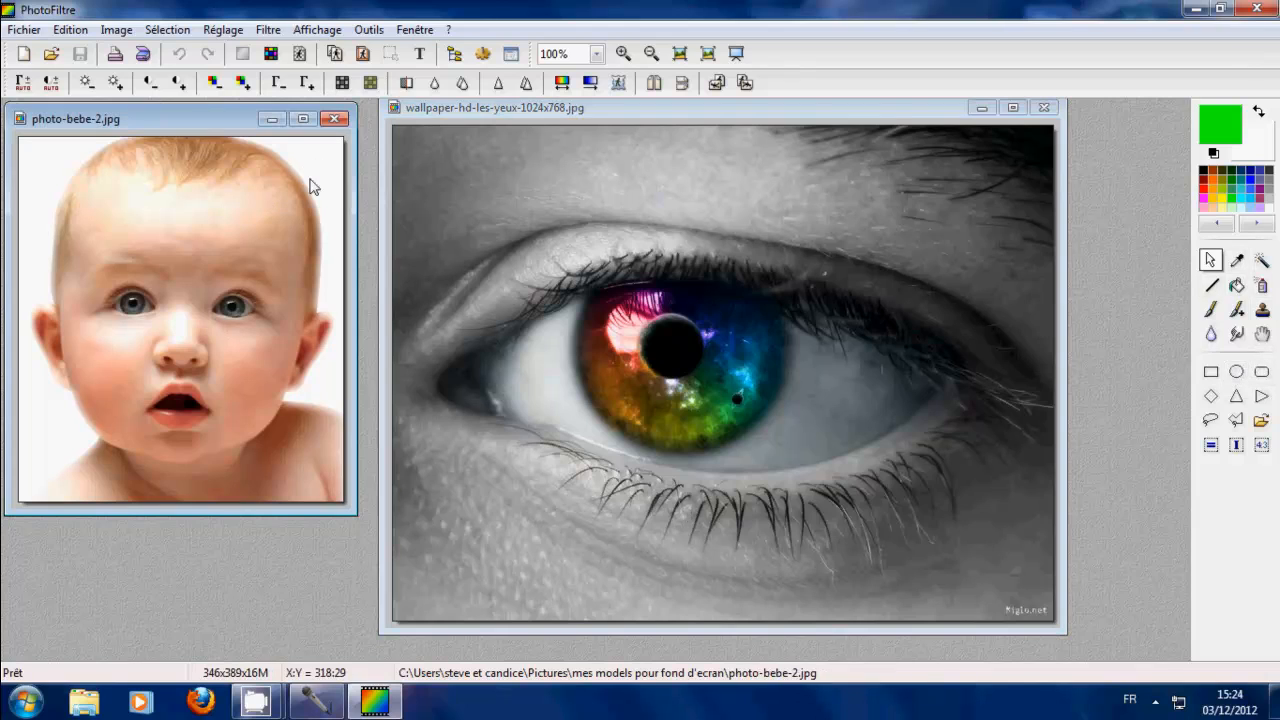
left_click_drag(318, 161, 286, 166)
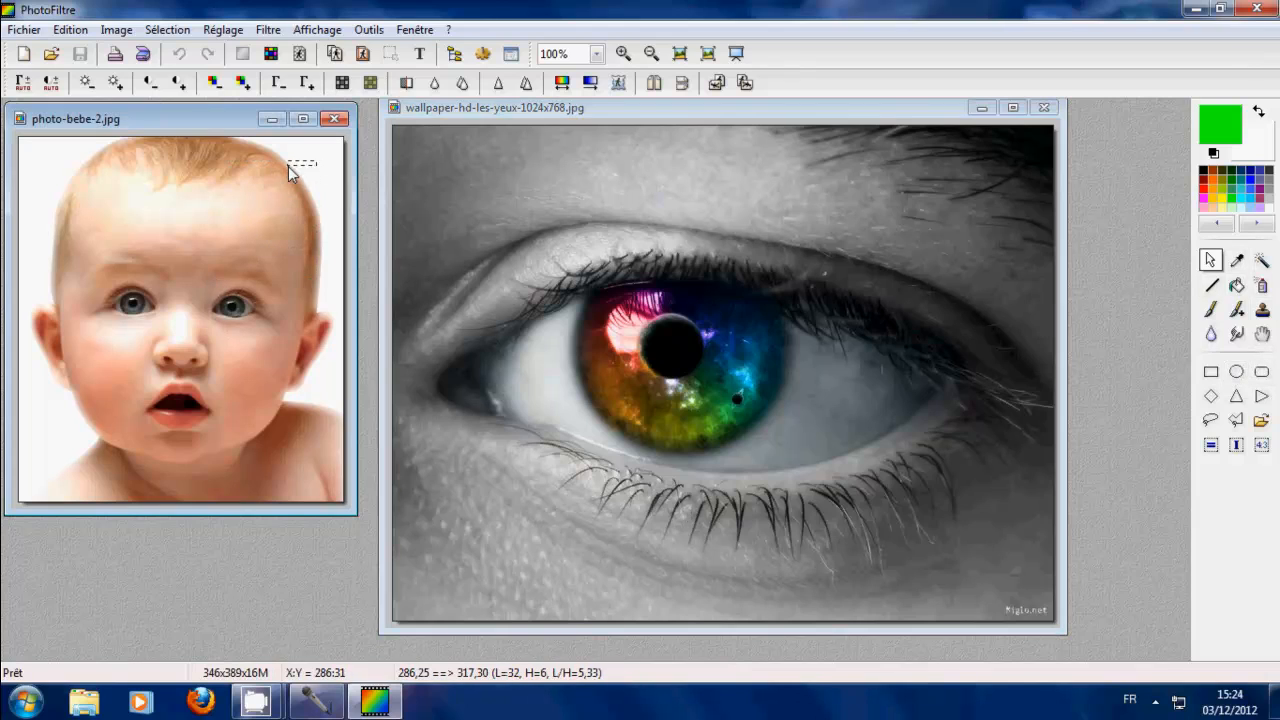
left_click(288, 166)
left_click(1236, 371)
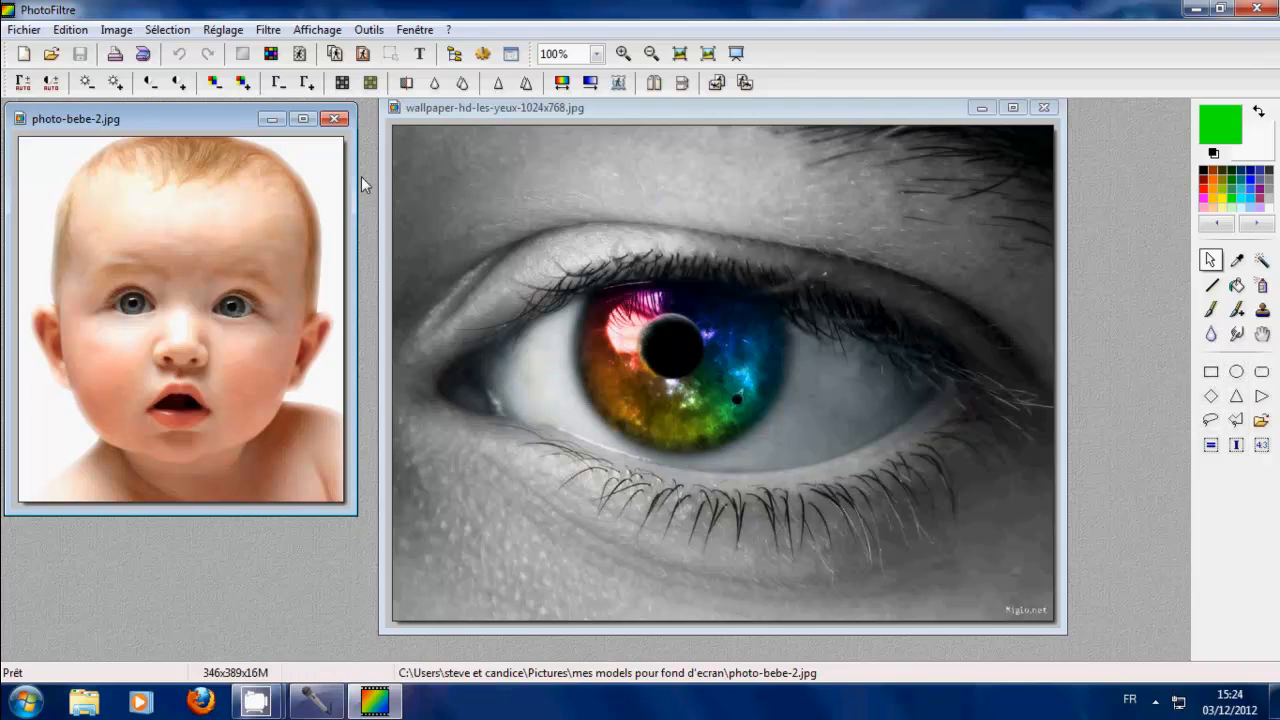
left_click_drag(323, 172, 31, 420)
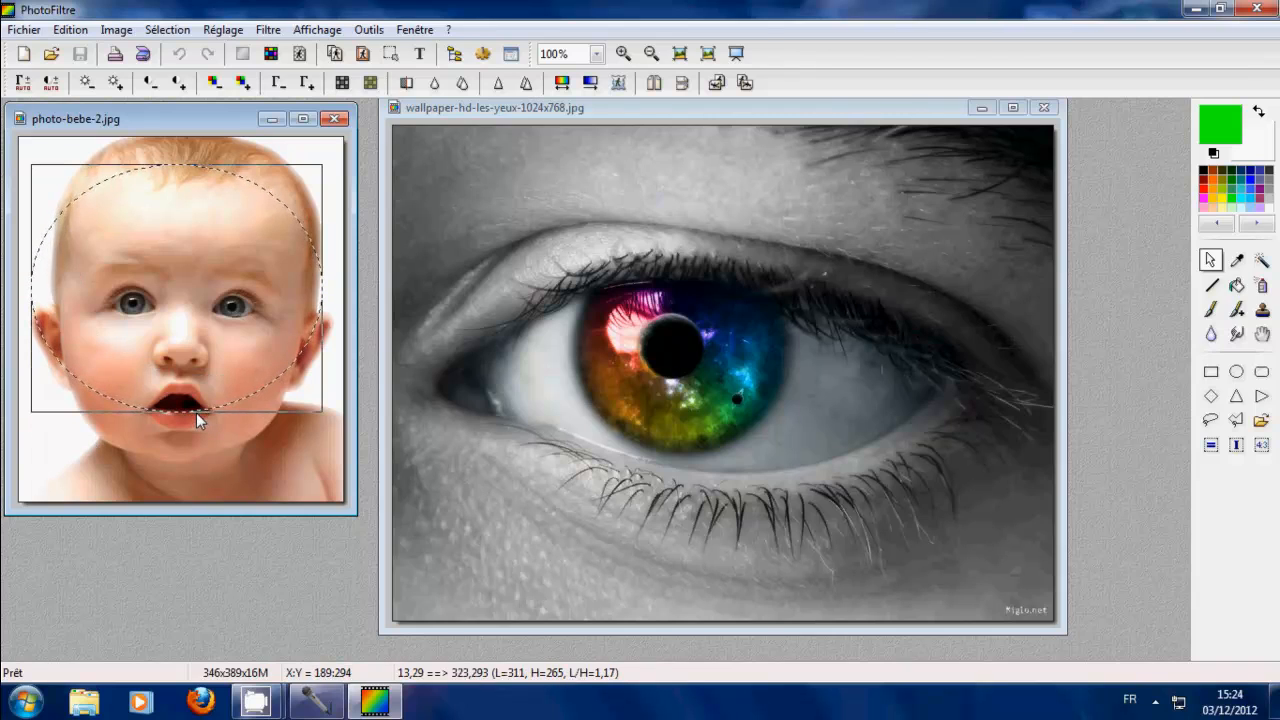
- Enlarge the elliptical selection to about 342 by 401 pixels and shift it to enclose the baby's whole head
left_click_drag(190, 408, 195, 480)
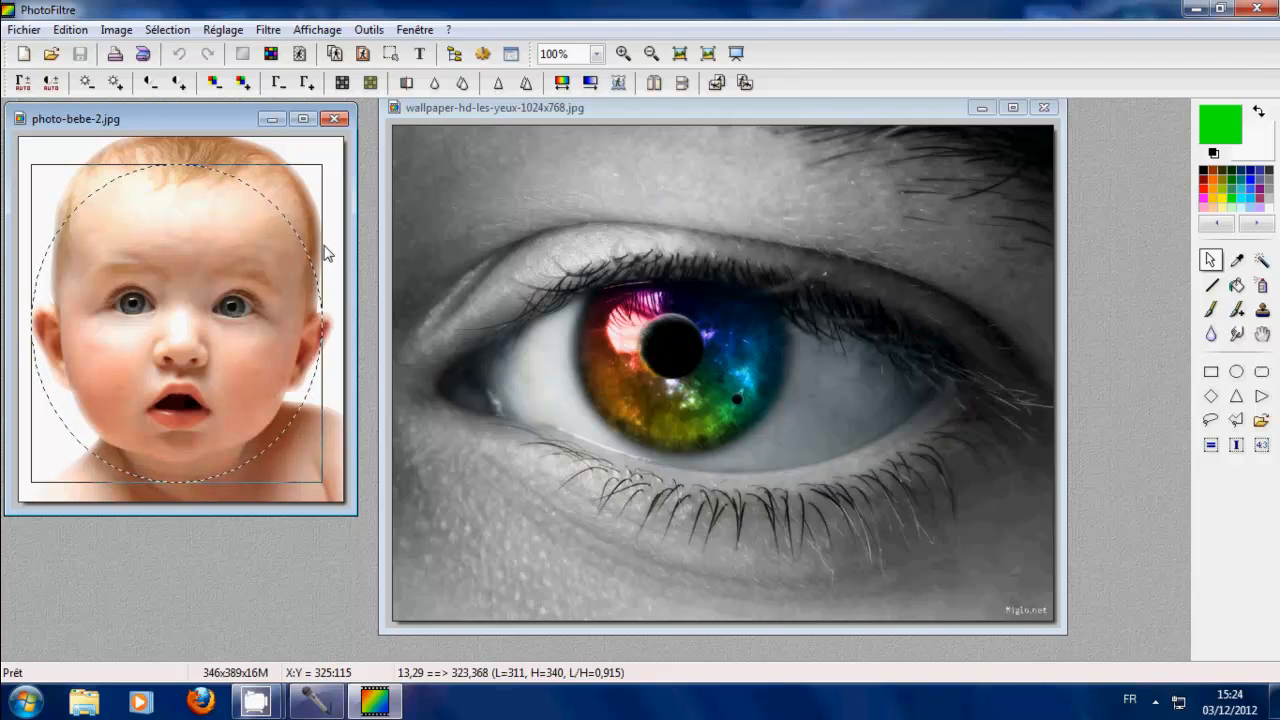
left_click_drag(321, 244, 332, 246)
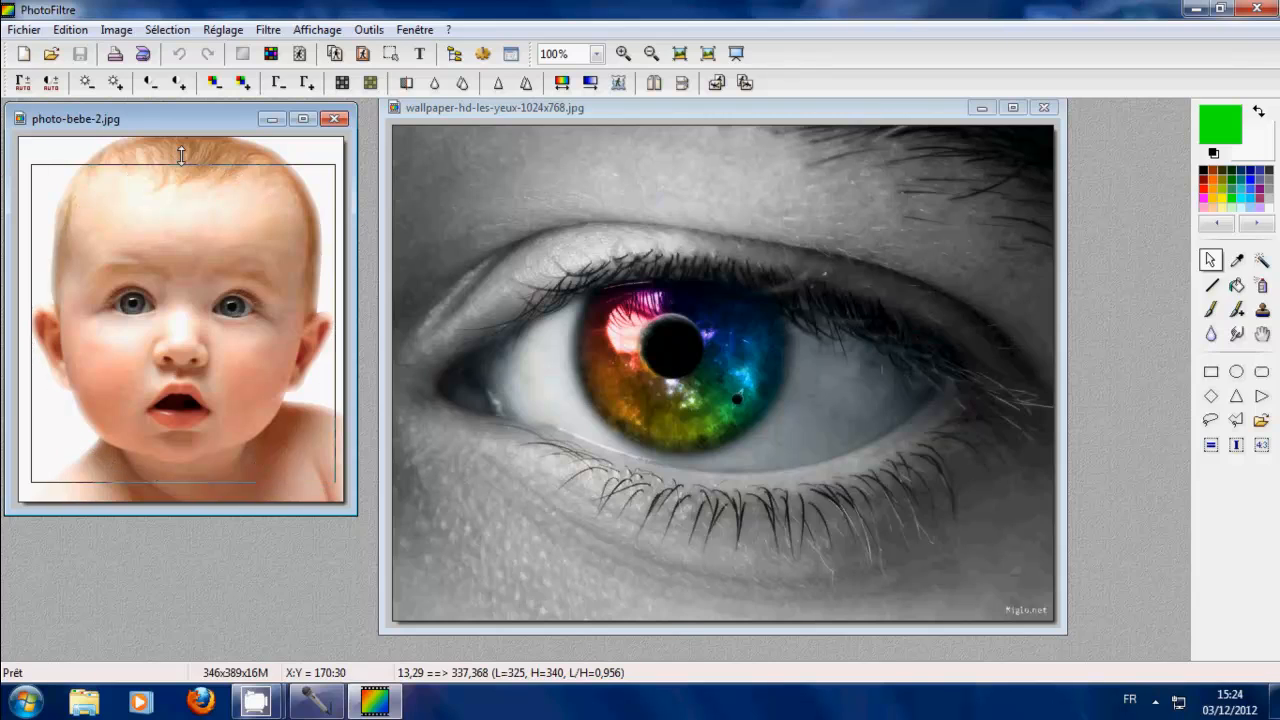
left_click_drag(181, 155, 166, 108)
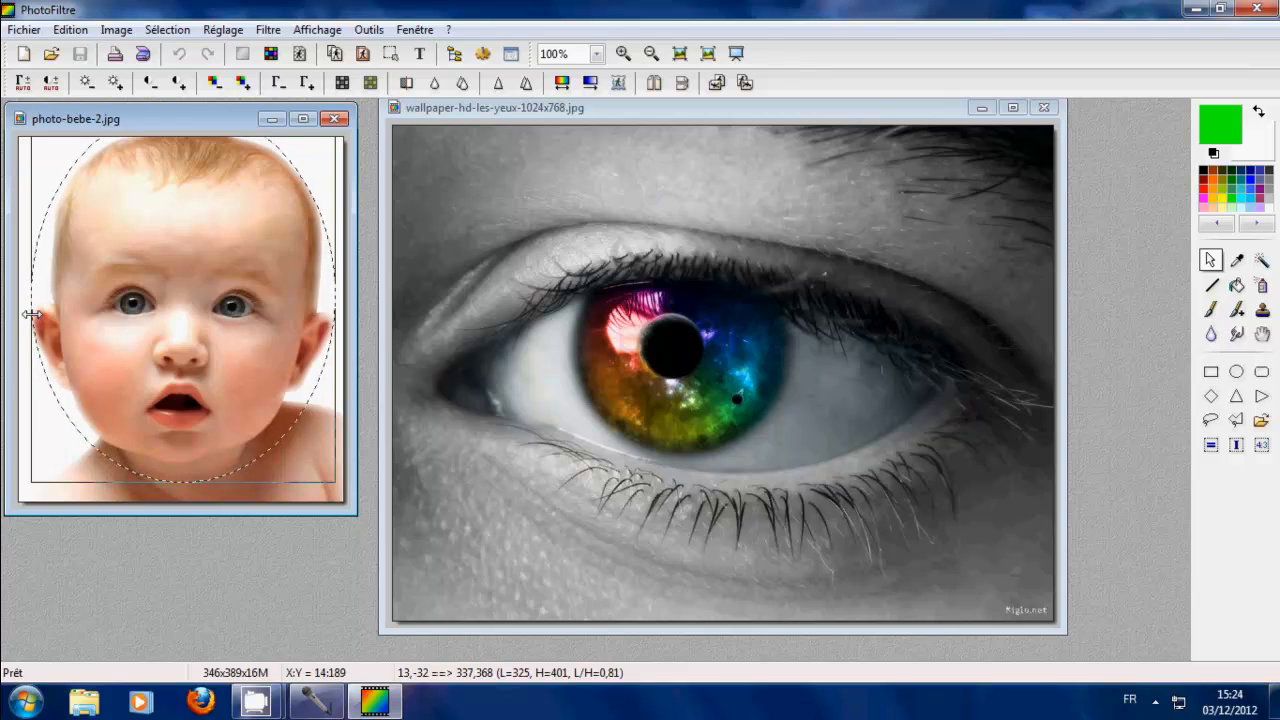
left_click_drag(31, 315, 23, 315)
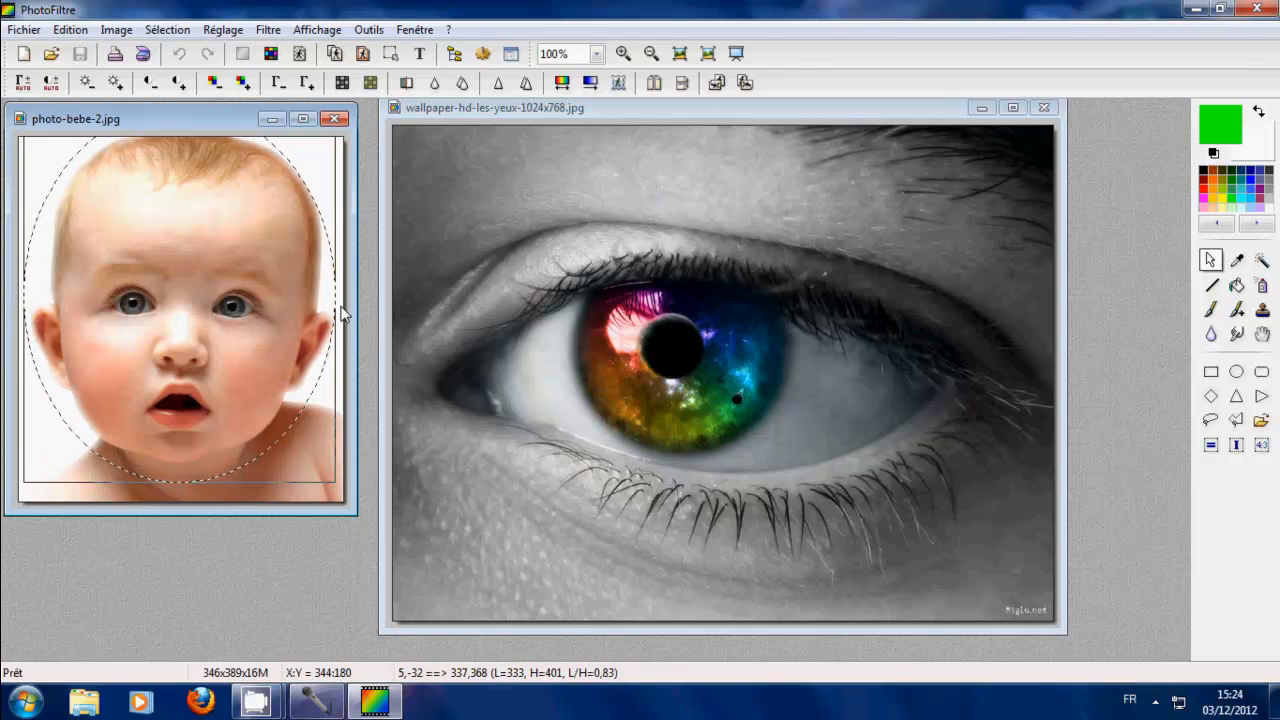
left_click_drag(334, 305, 343, 305)
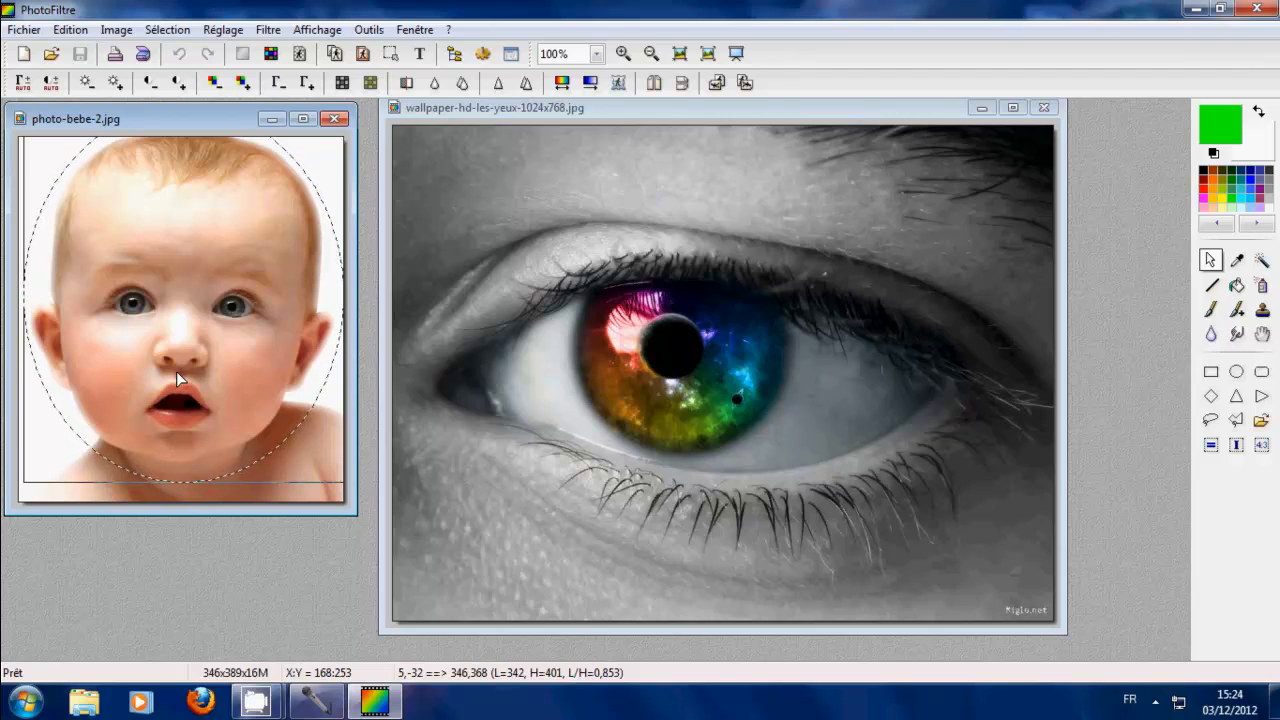
left_click_drag(176, 376, 173, 366)
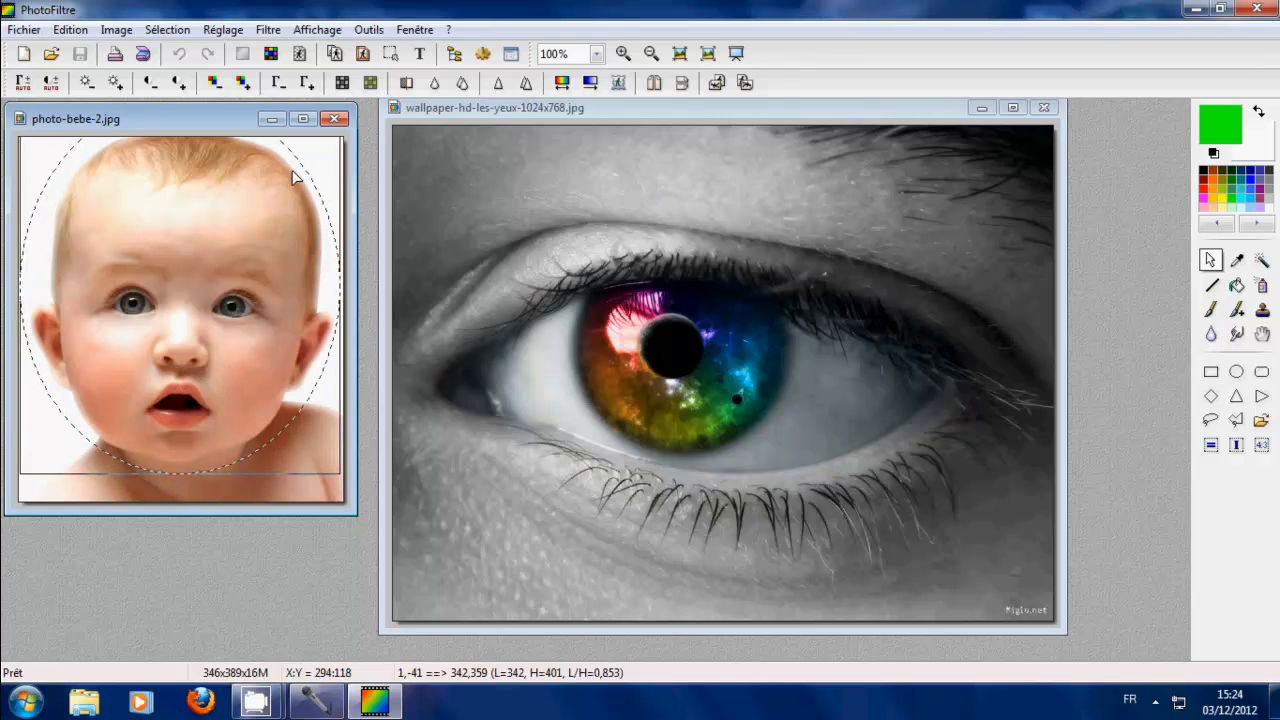
- Fill the white background on both sides of the baby's head inside the ellipse with green, using tolerance 30 and opacity 100
left_click(1236, 285)
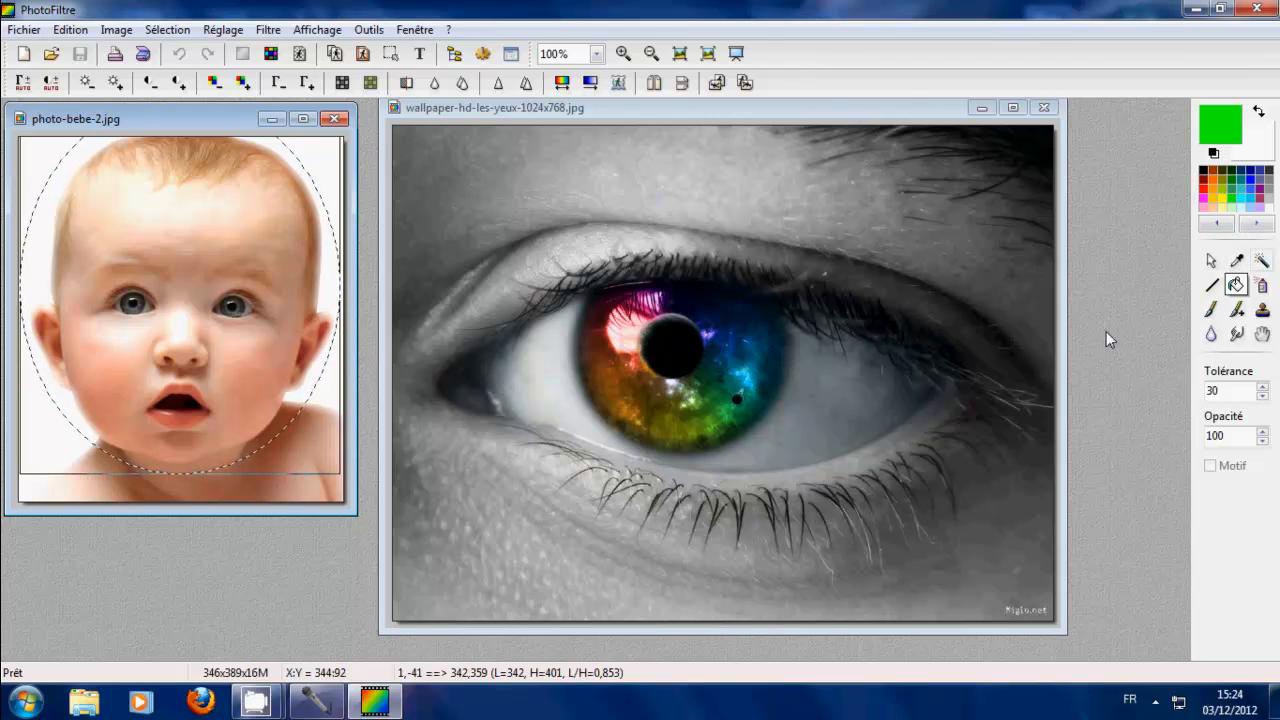
left_click(51, 231)
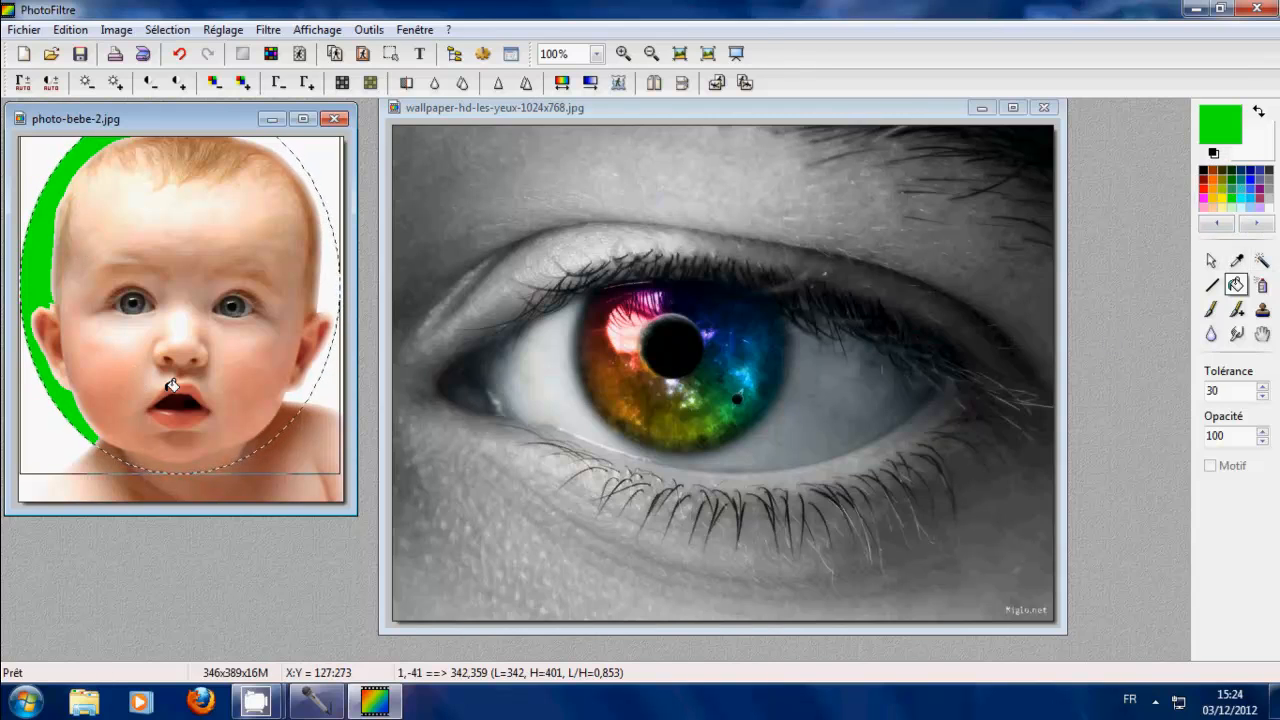
left_click(334, 283)
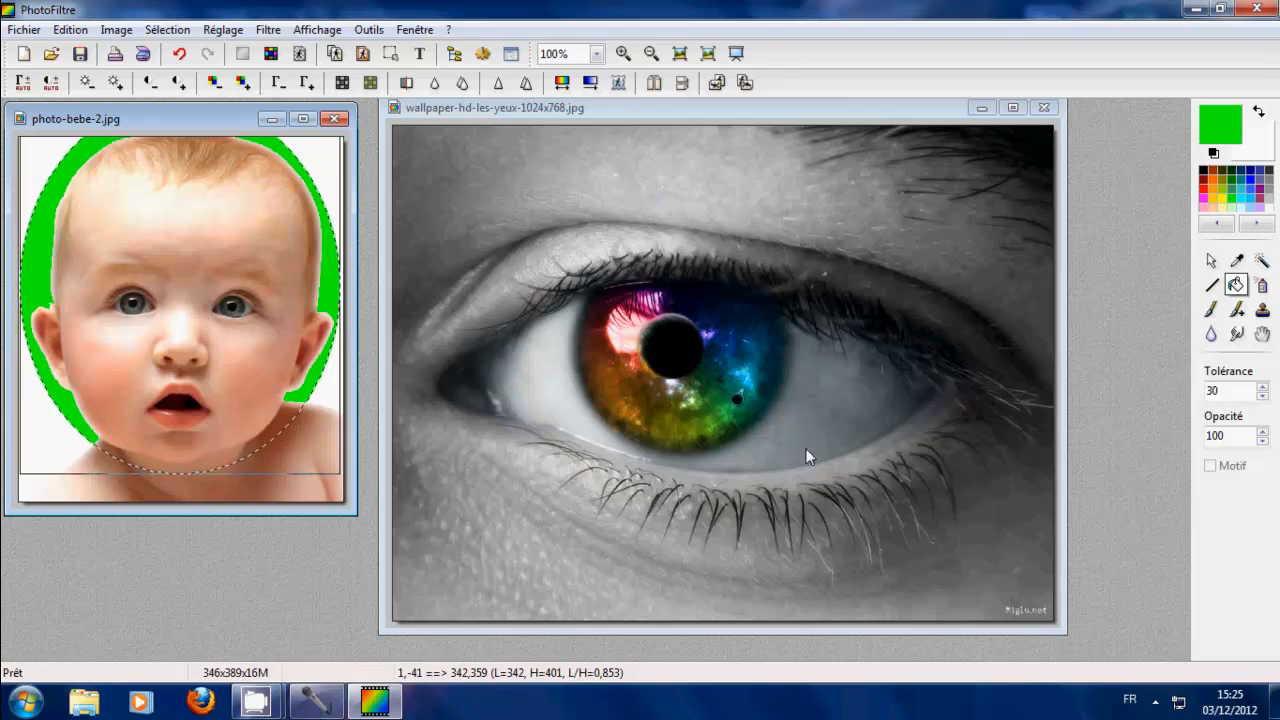
- Copy the elliptical selection of the baby's head and paste it into the eye wallpaper image
left_click(1211, 260)
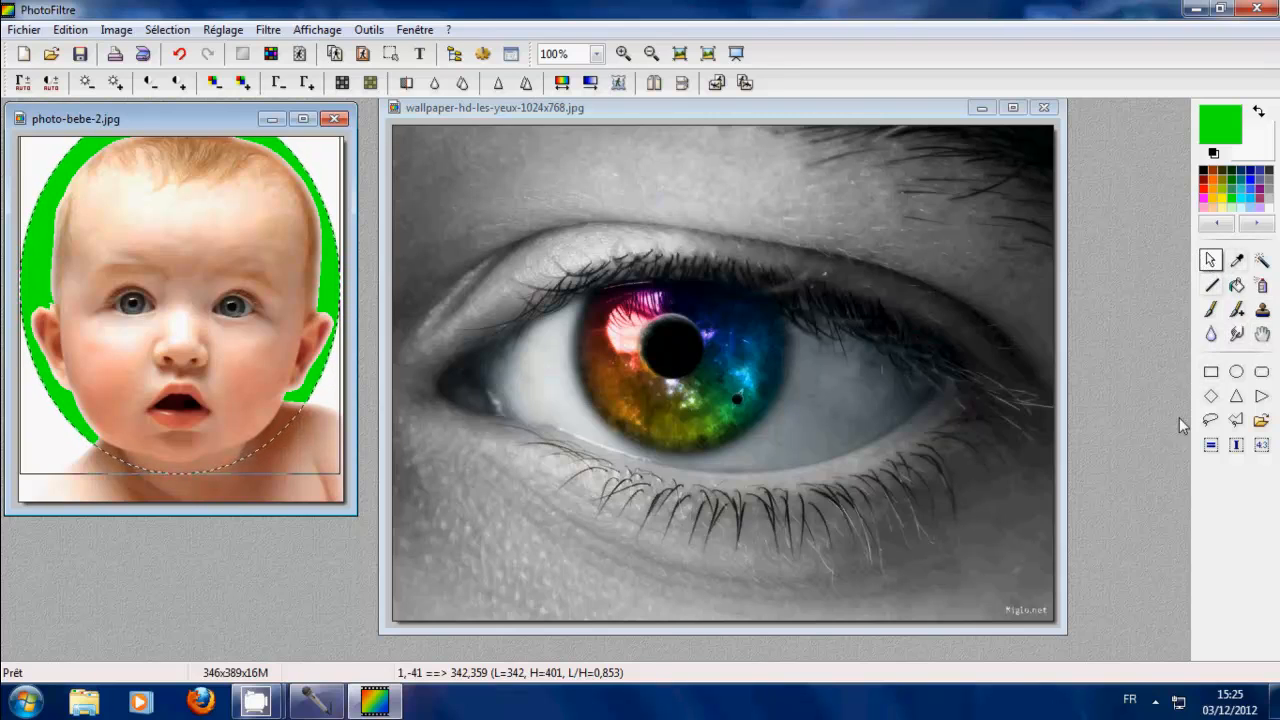
right_click(140, 241)
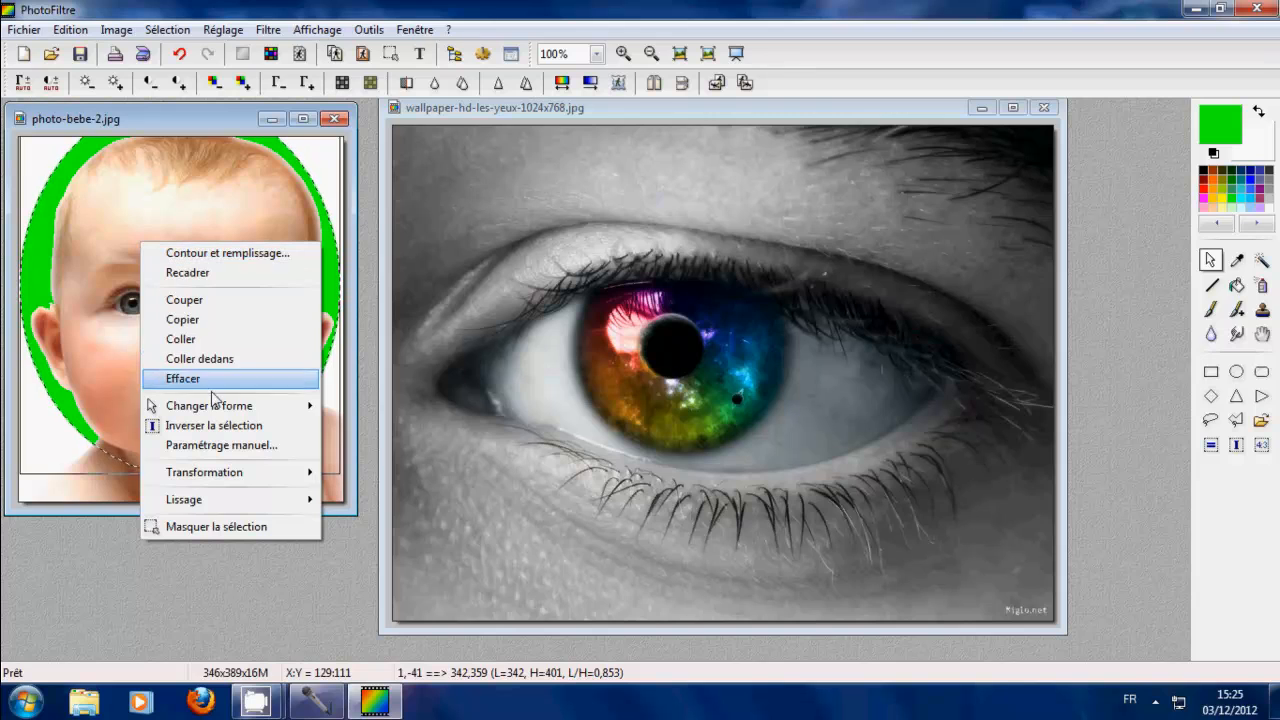
left_click(210, 324)
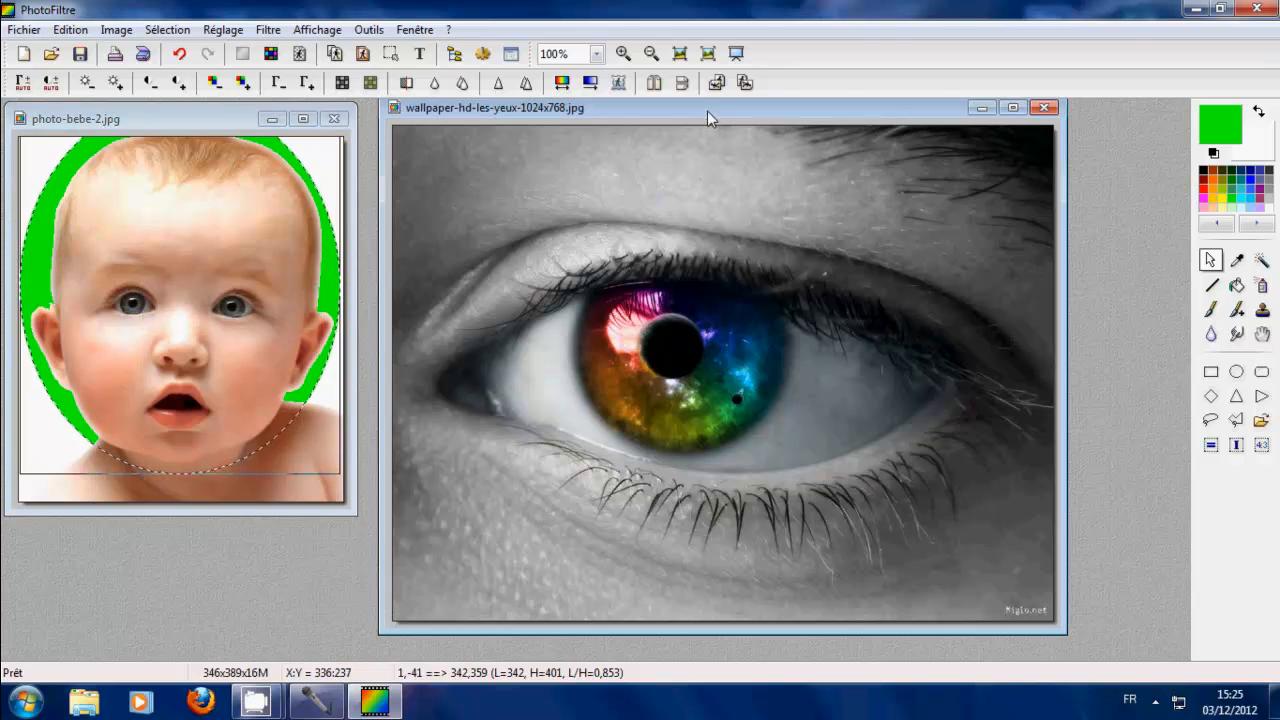
mouse_move(707, 111)
left_mouse_down()
mouse_move(690, 137)
mouse_move(675, 126)
mouse_move(693, 118)
left_mouse_up()
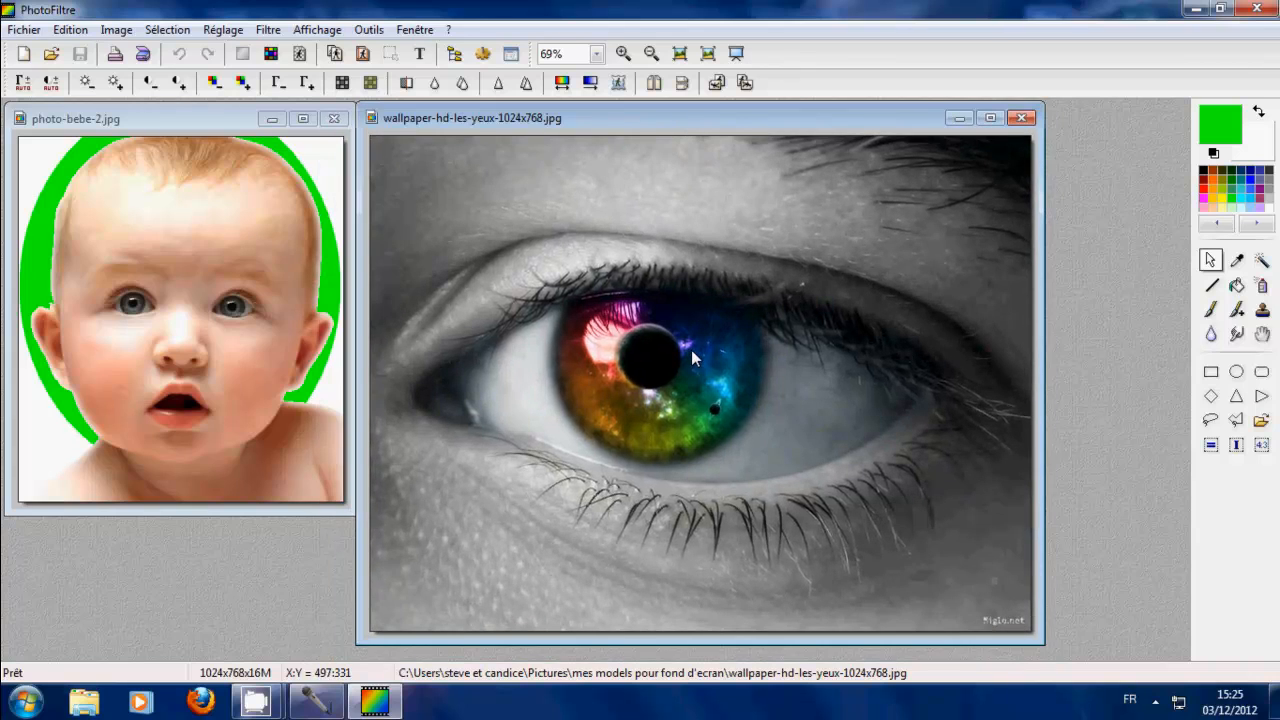
right_click(663, 345)
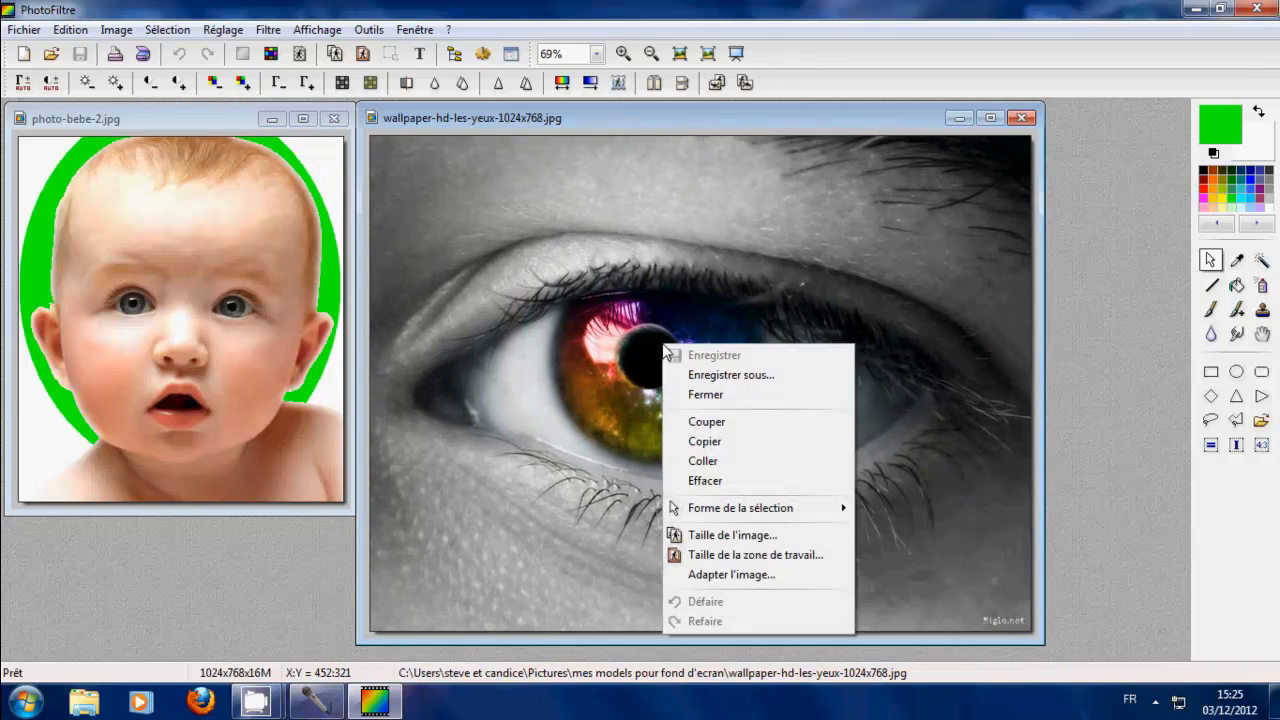
left_click(726, 461)
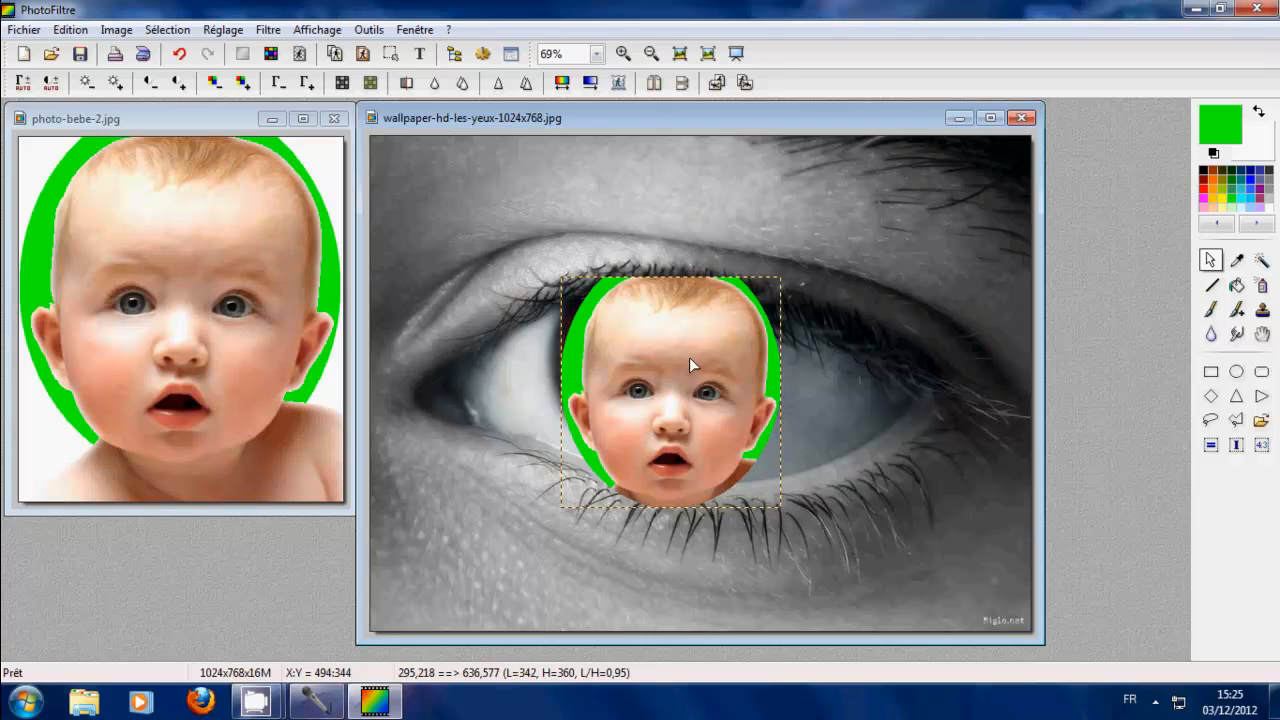
- Make green transparent in the pasted head with a tolerance of 100, and move the head over the eye's iris
right_click(689, 357)
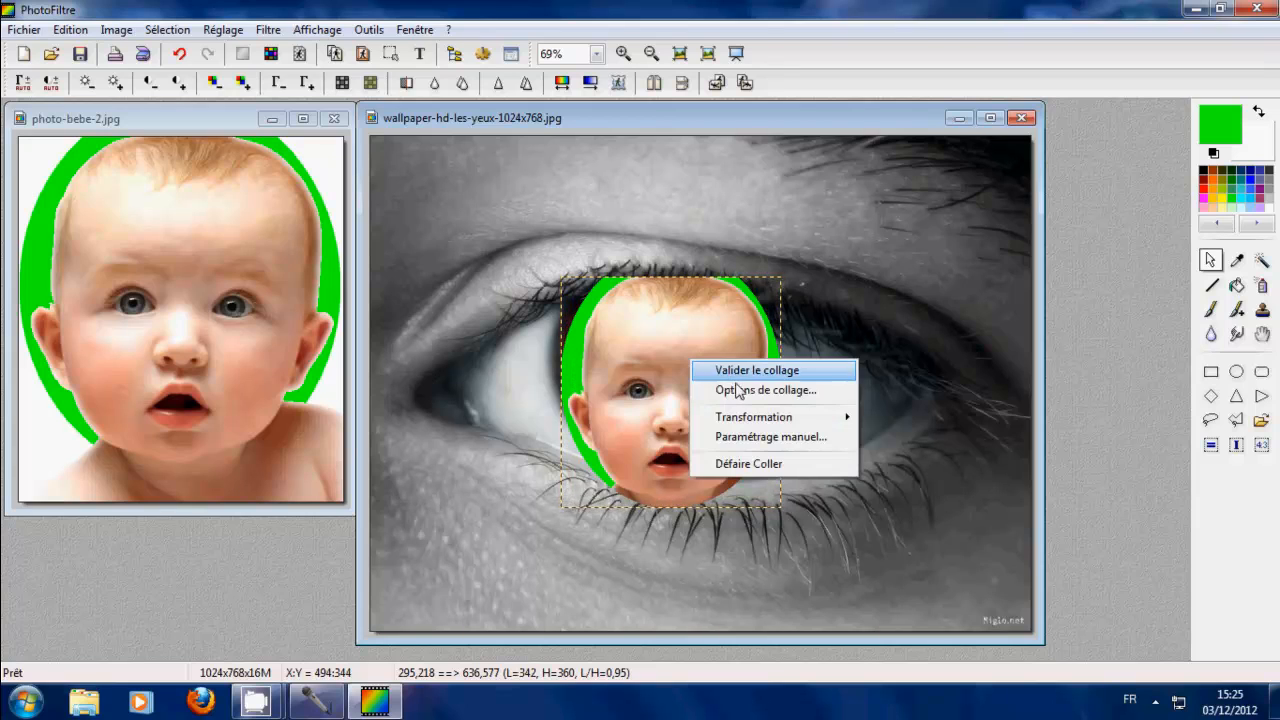
mouse_move(756, 422)
left_click(762, 390)
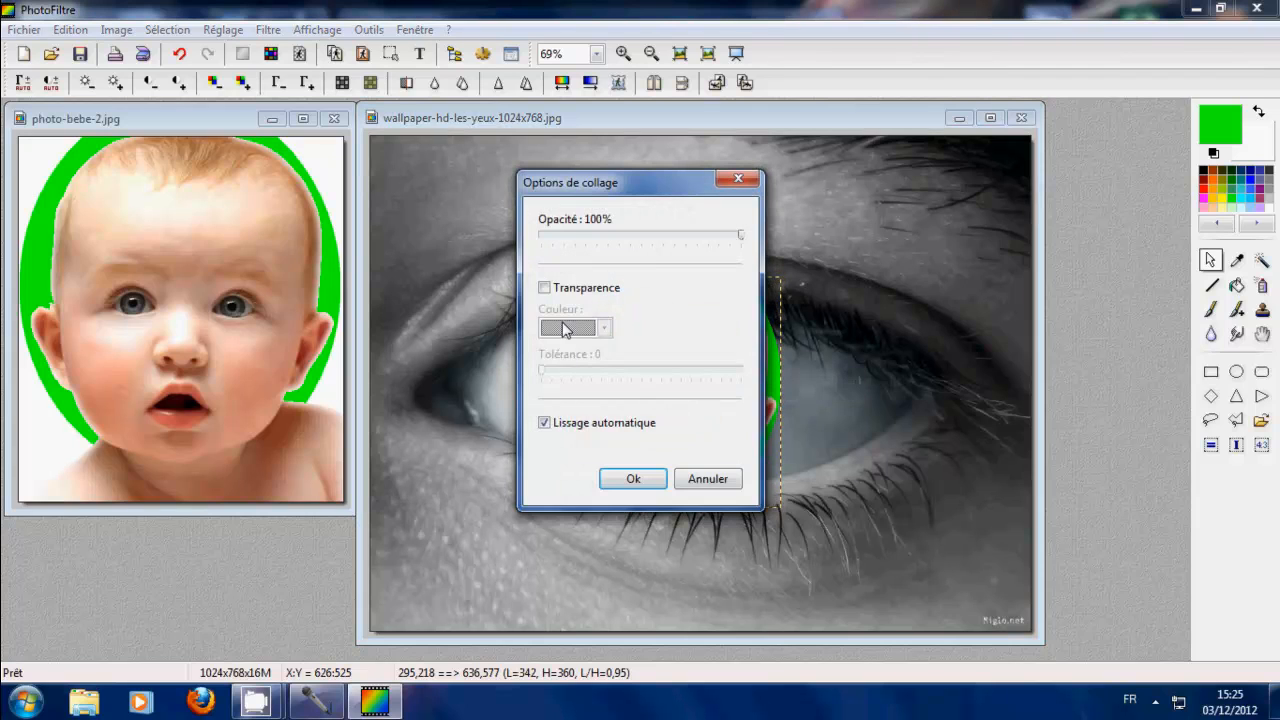
left_click(544, 287)
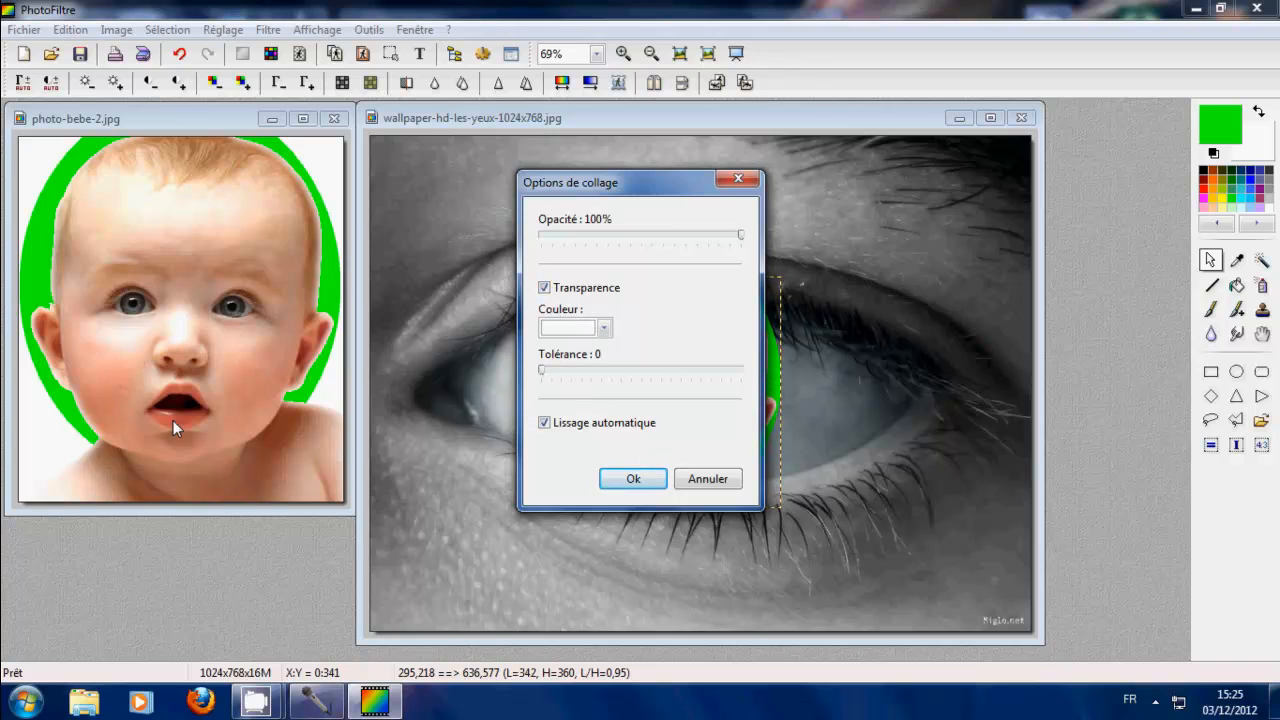
left_click(604, 329)
left_click(598, 352)
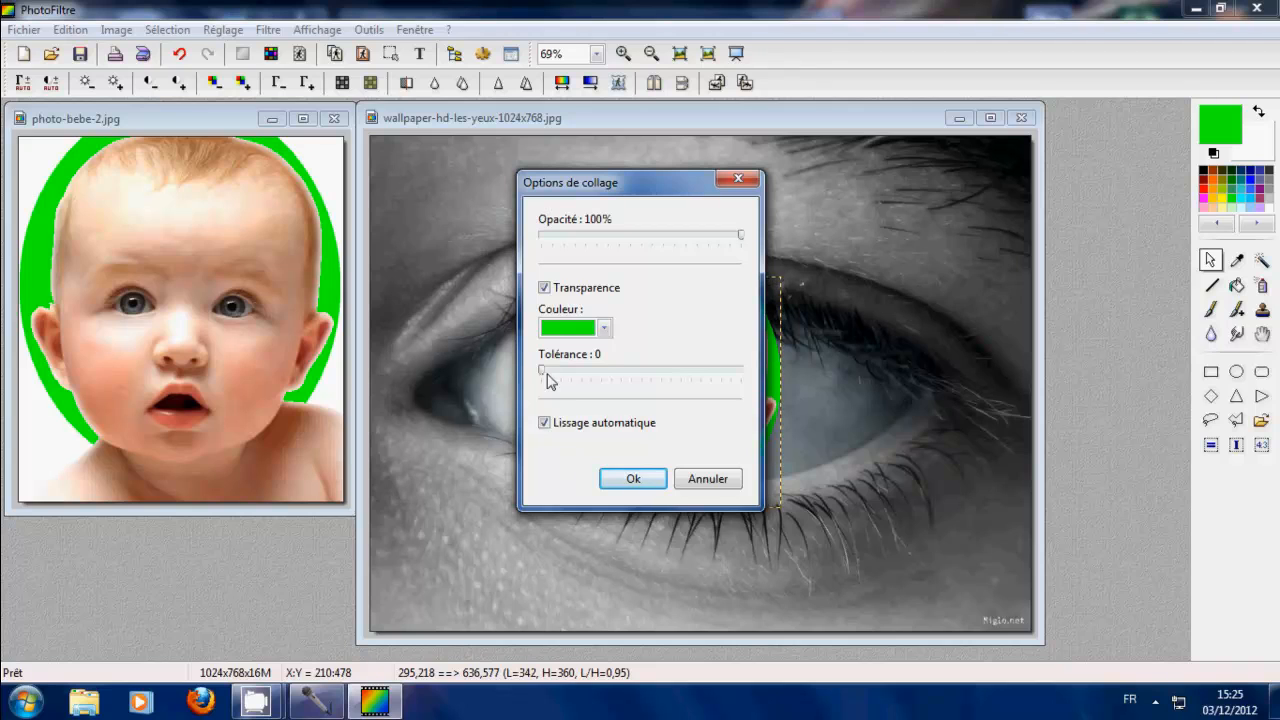
left_click_drag(546, 371, 741, 373)
left_click(648, 479)
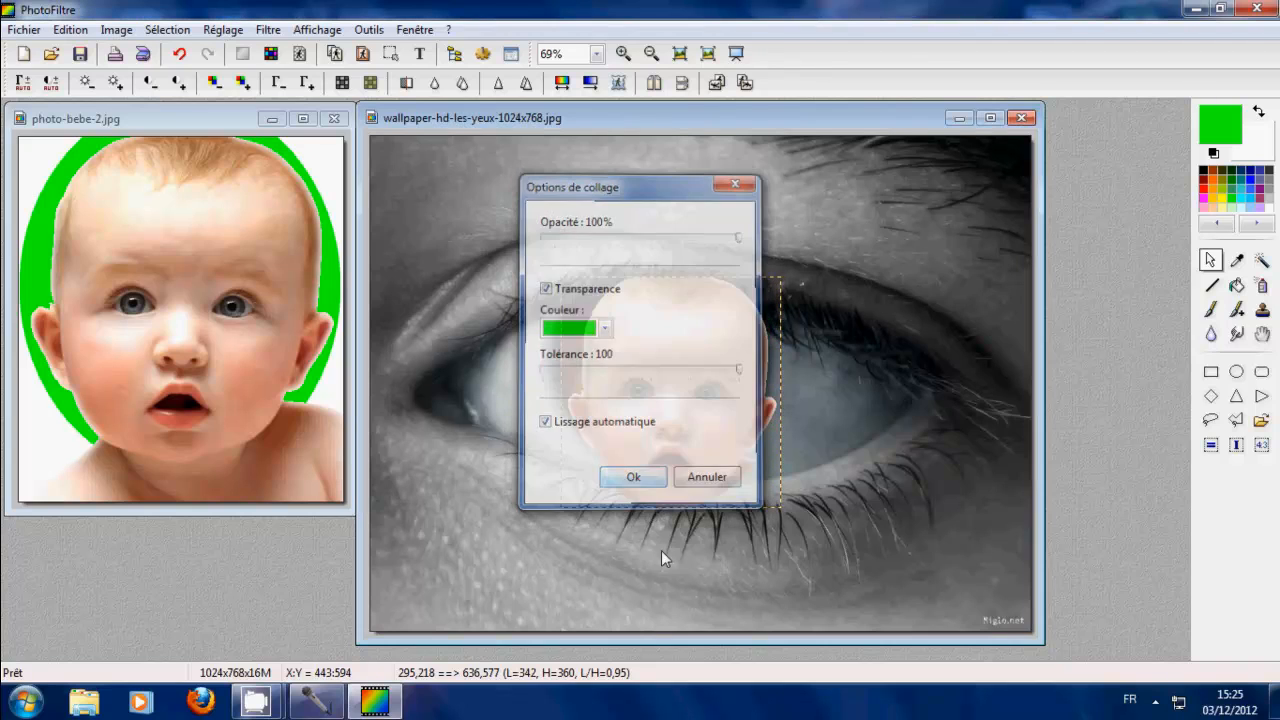
left_click_drag(649, 421, 631, 414)
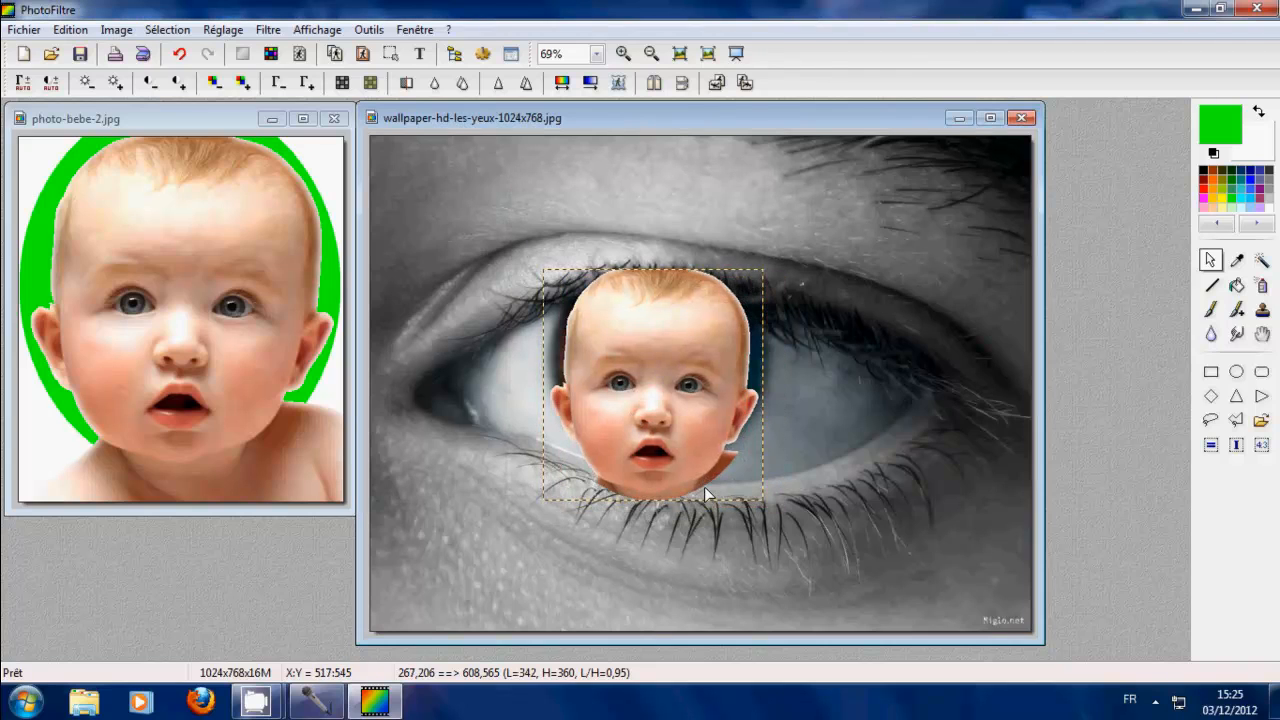
- Shrink the pasted baby's head to about 223 by 231 pixels and position it inside the coloured iris
left_click_drag(544, 271, 625, 355)
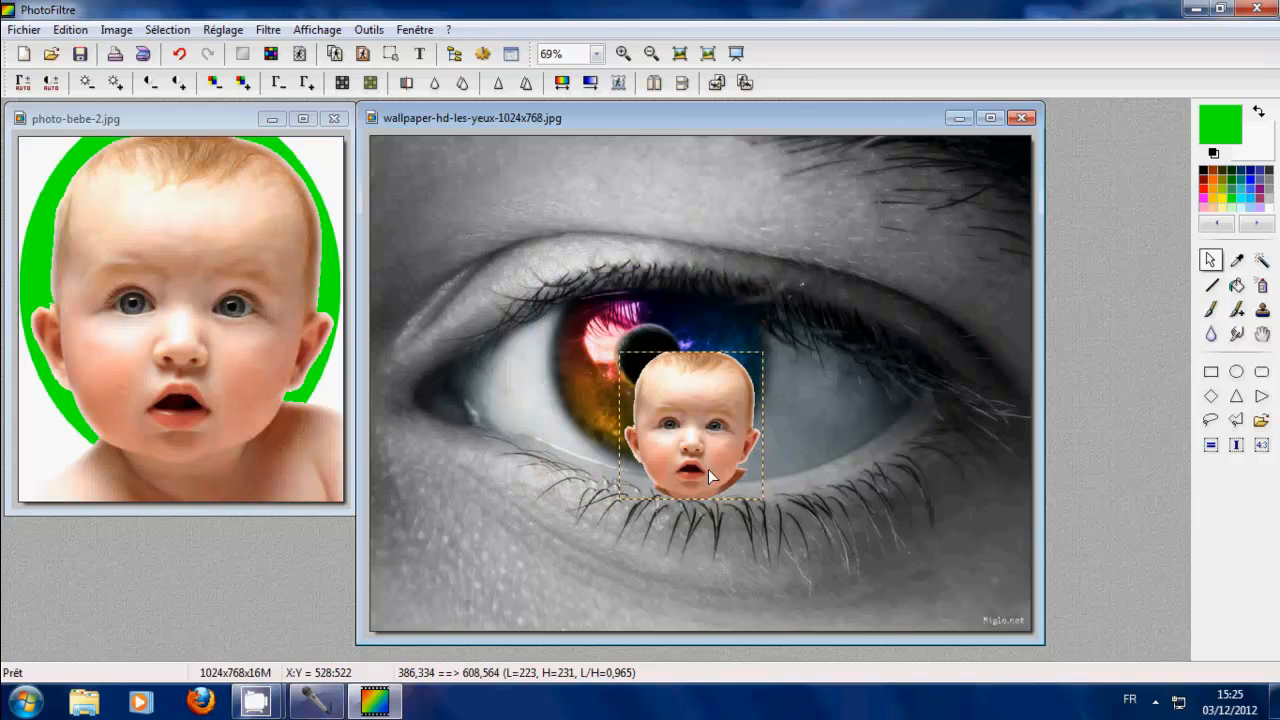
left_click_drag(704, 458, 679, 413)
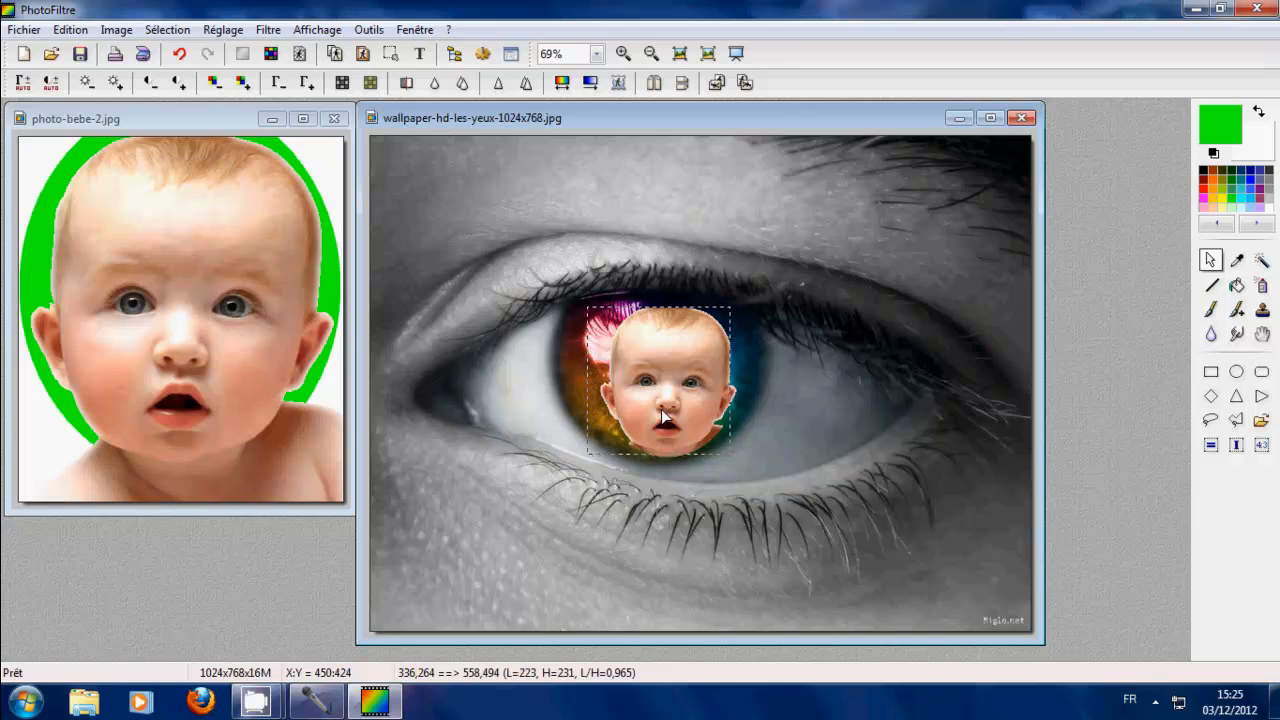
left_click_drag(696, 451, 668, 424)
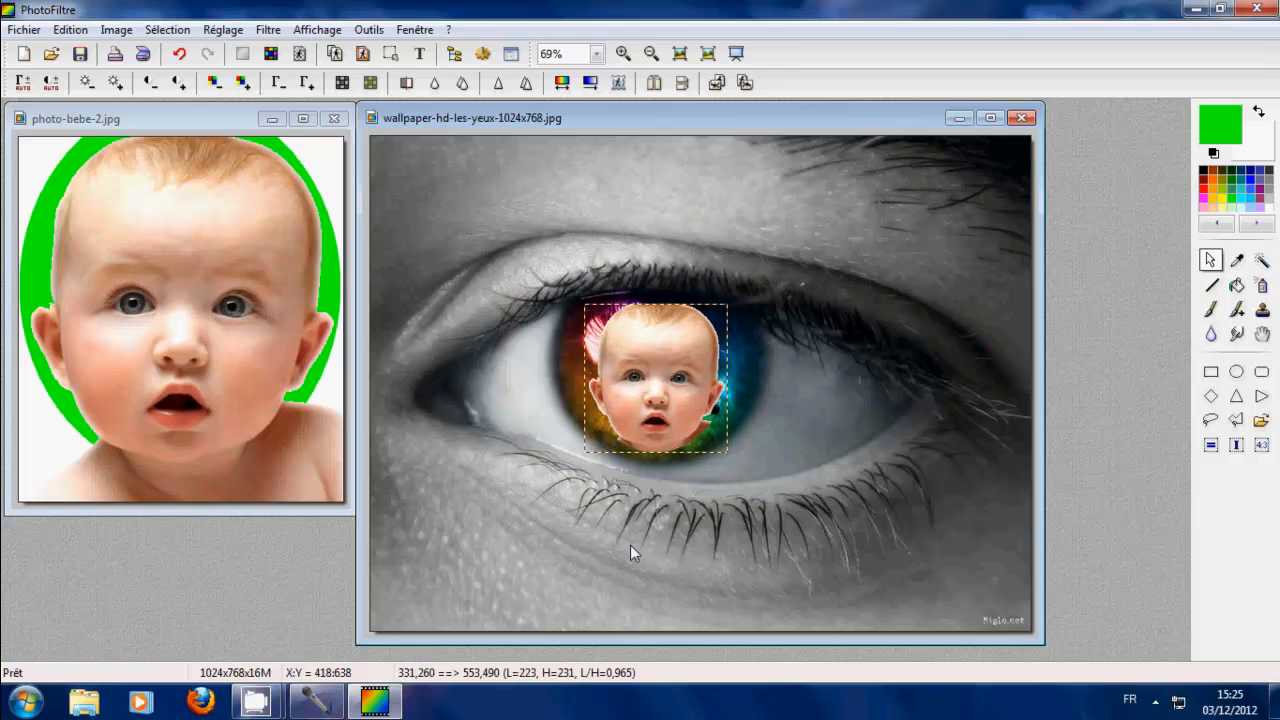
- Lower the pasted head's opacity to 62% and shift it slightly towards the iris's left side
right_click(654, 351)
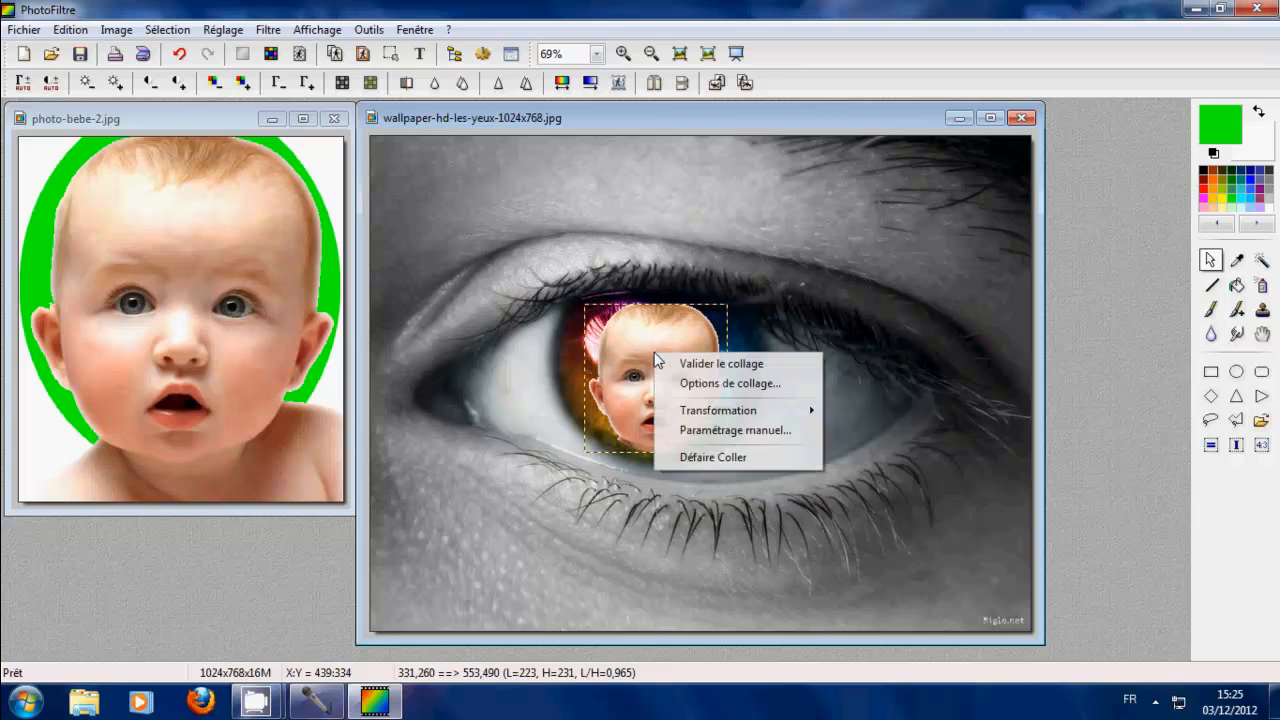
left_click(707, 386)
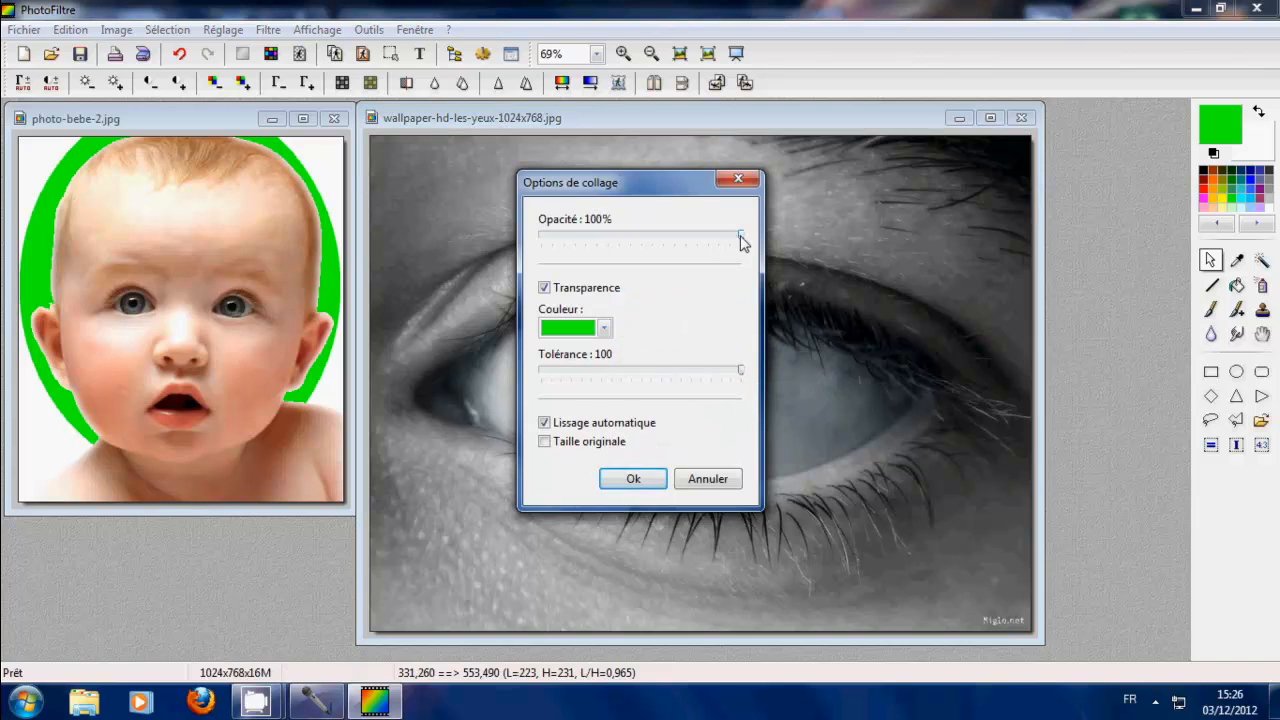
left_click_drag(740, 237, 658, 237)
left_click(634, 481)
left_click_drag(671, 412, 657, 436)
- Set the pasted head's opacity to 65% in the paste options
right_click(666, 433)
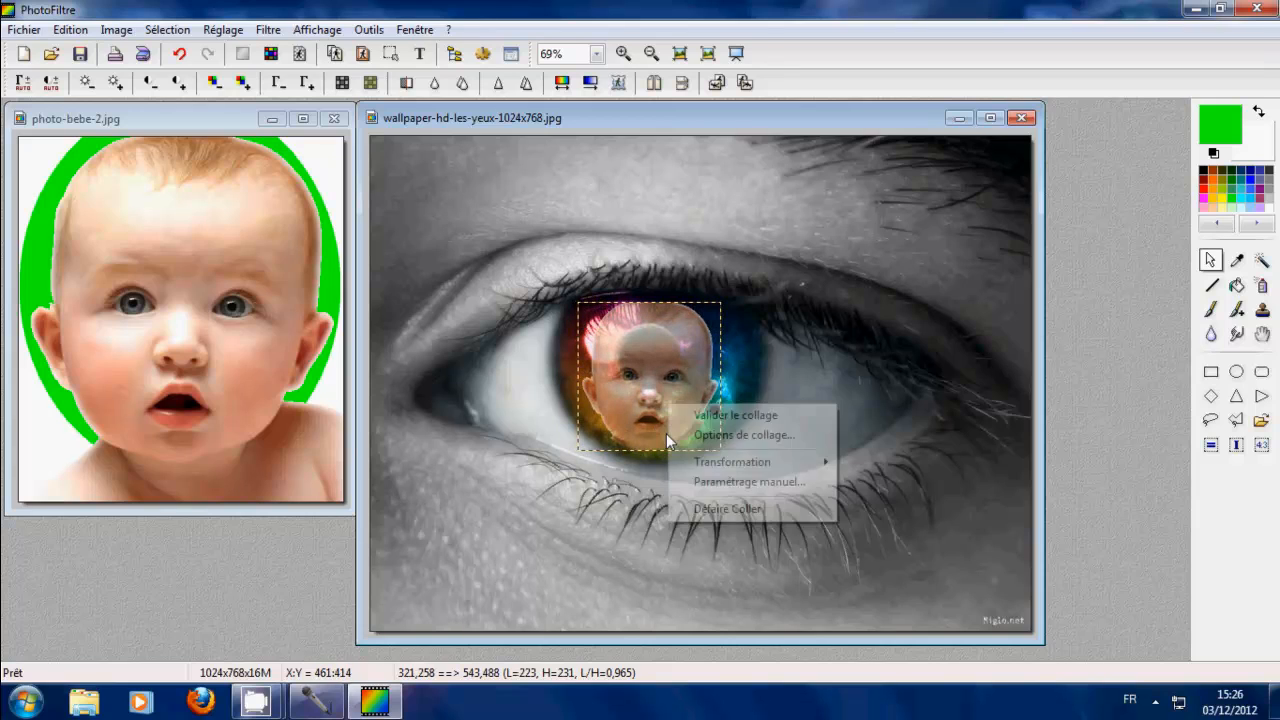
left_click(708, 435)
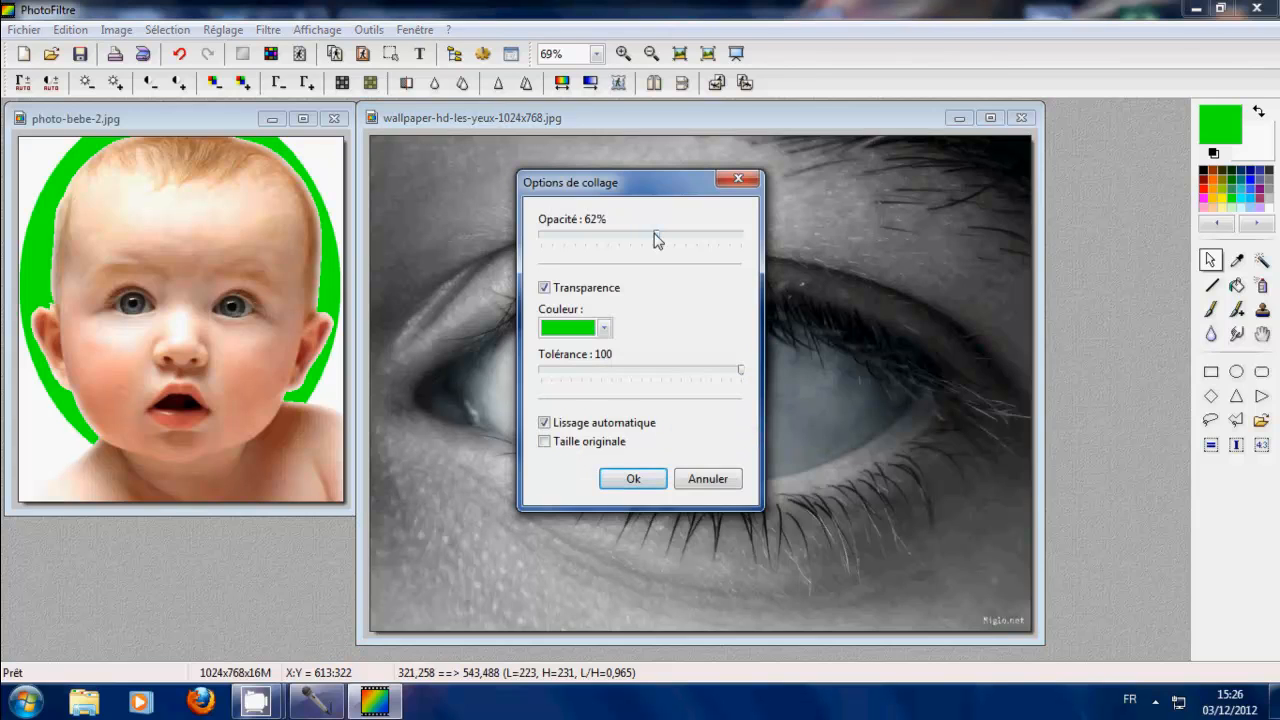
left_click_drag(656, 238, 663, 238)
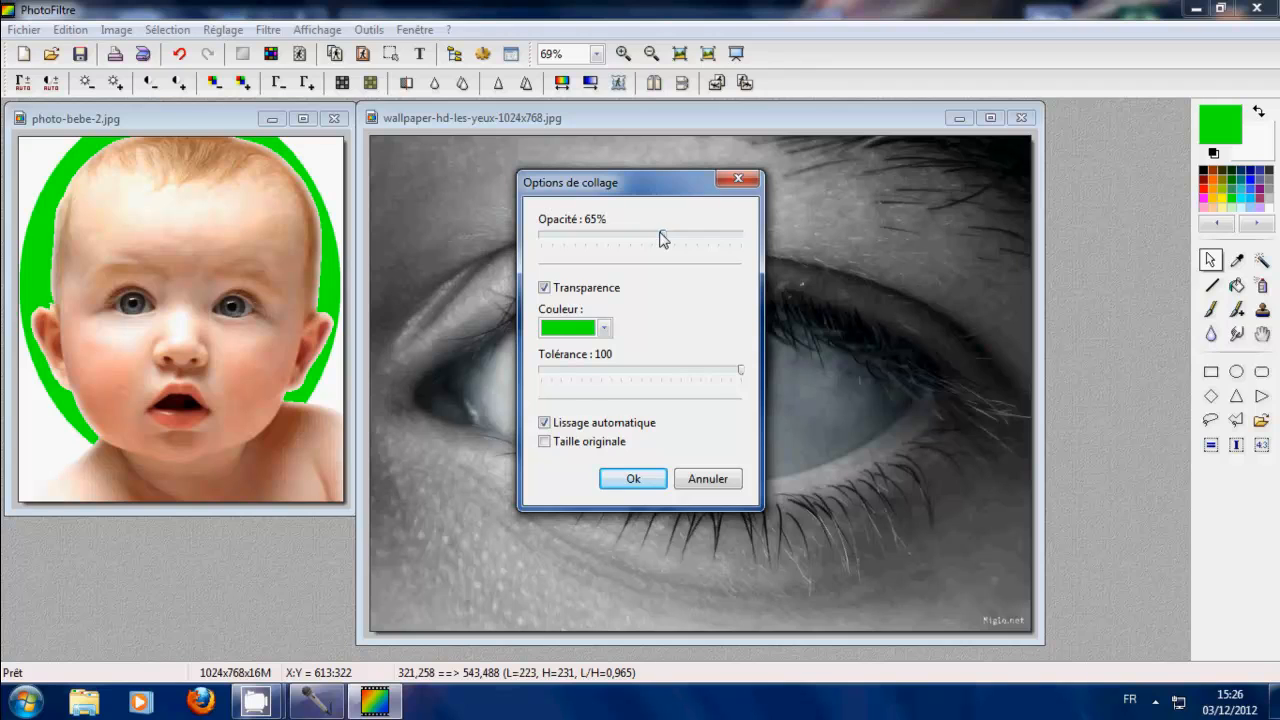
left_click(640, 481)
- Raise the pasted head's opacity slightly above 65% and move the head a little higher in the iris
right_click(657, 397)
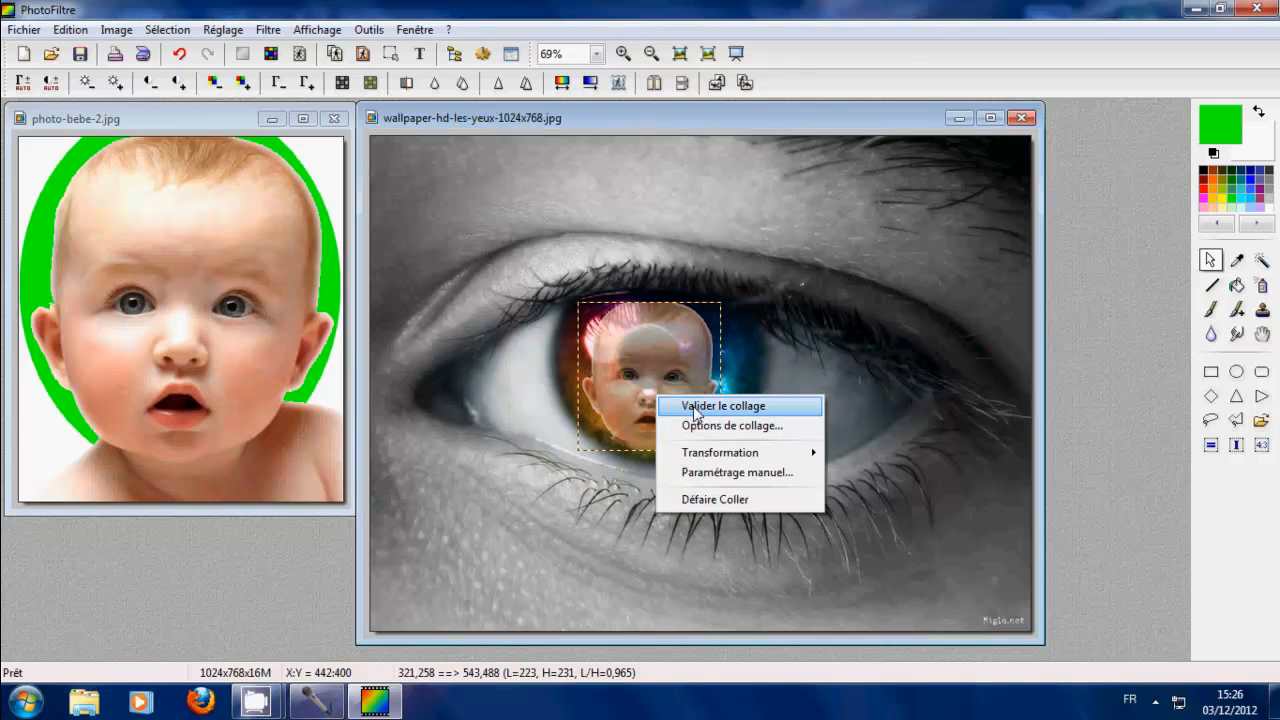
left_click(690, 426)
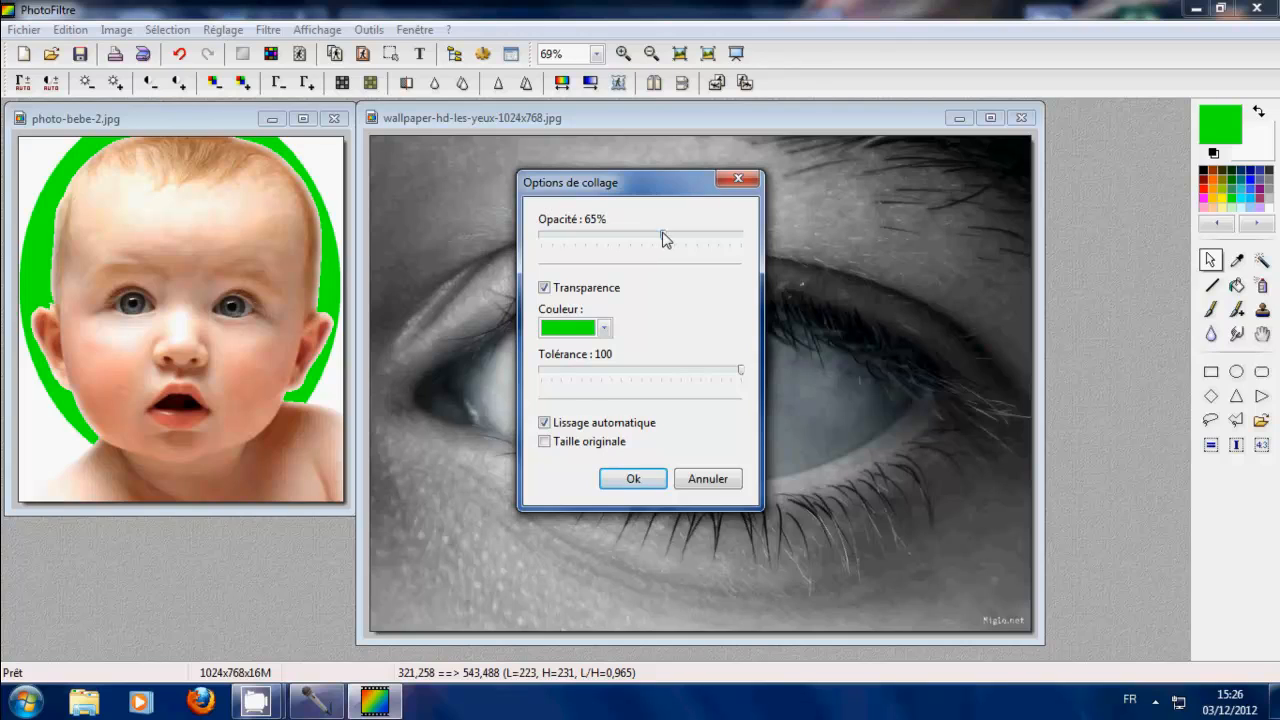
left_click_drag(662, 232, 670, 227)
left_click(618, 480)
left_click_drag(637, 407, 638, 396)
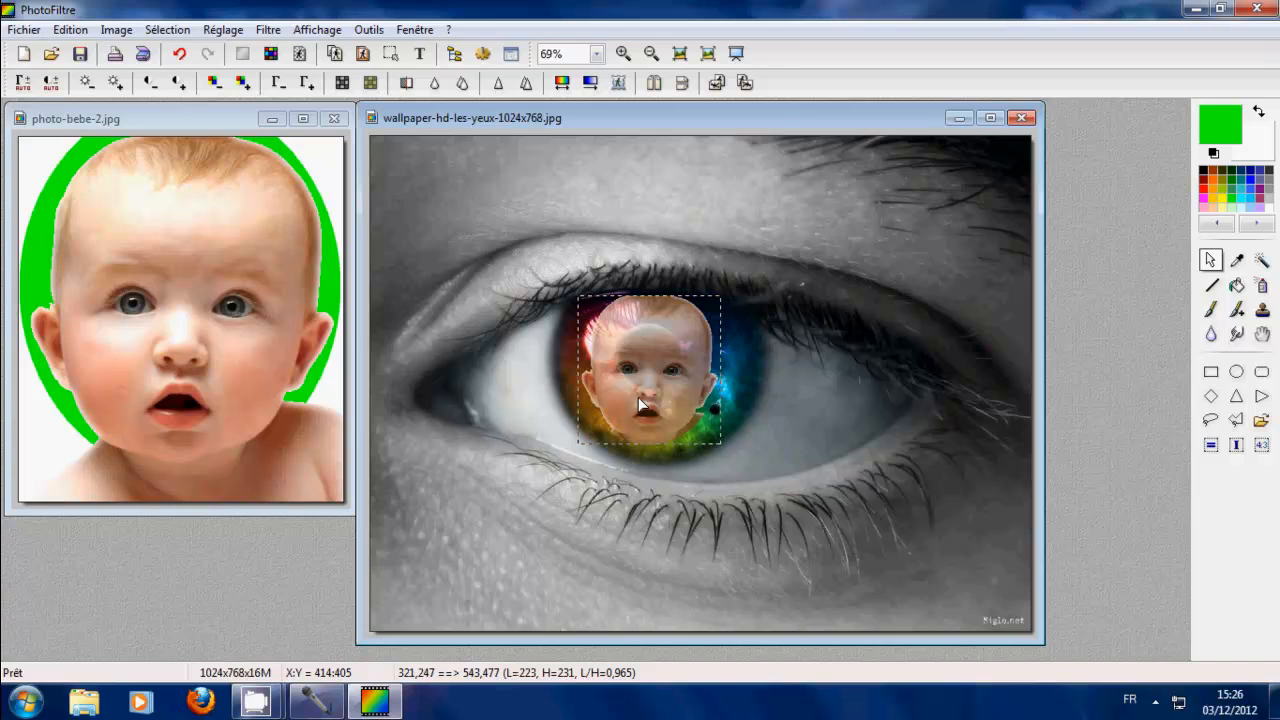
- Validate the paste of the baby's head and preview the montage in full screen
right_click(660, 345)
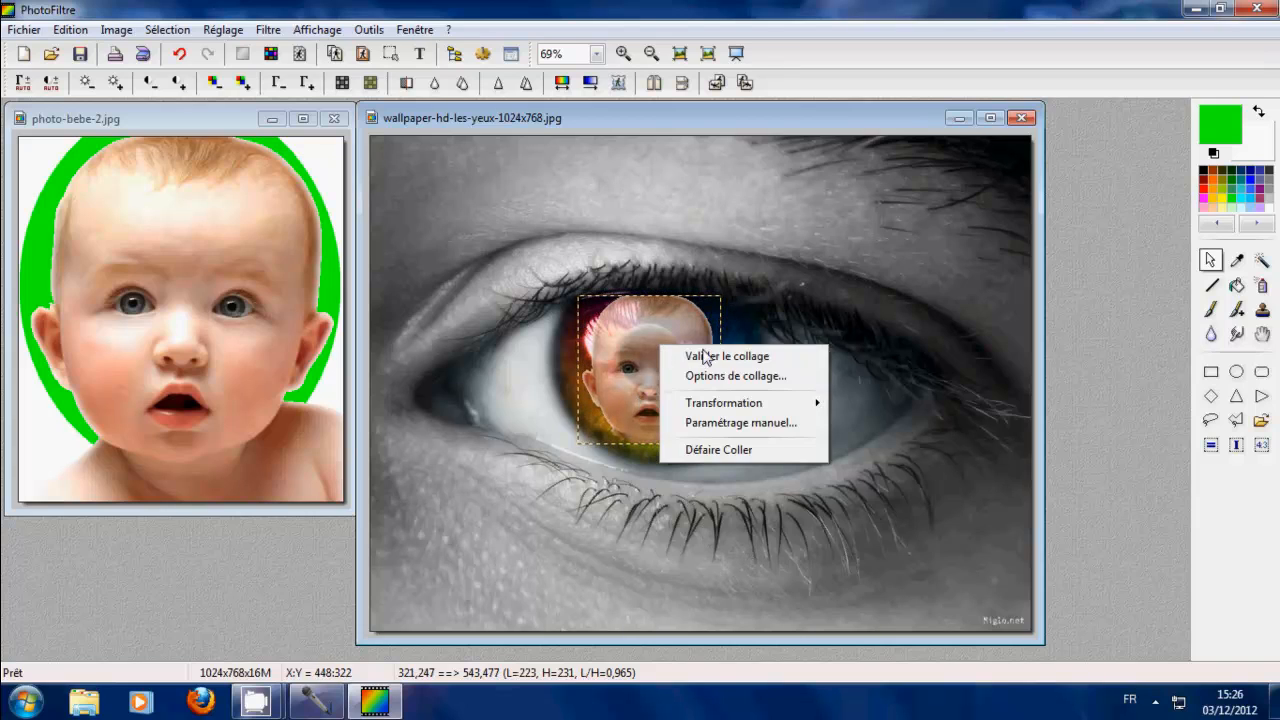
left_click(714, 357)
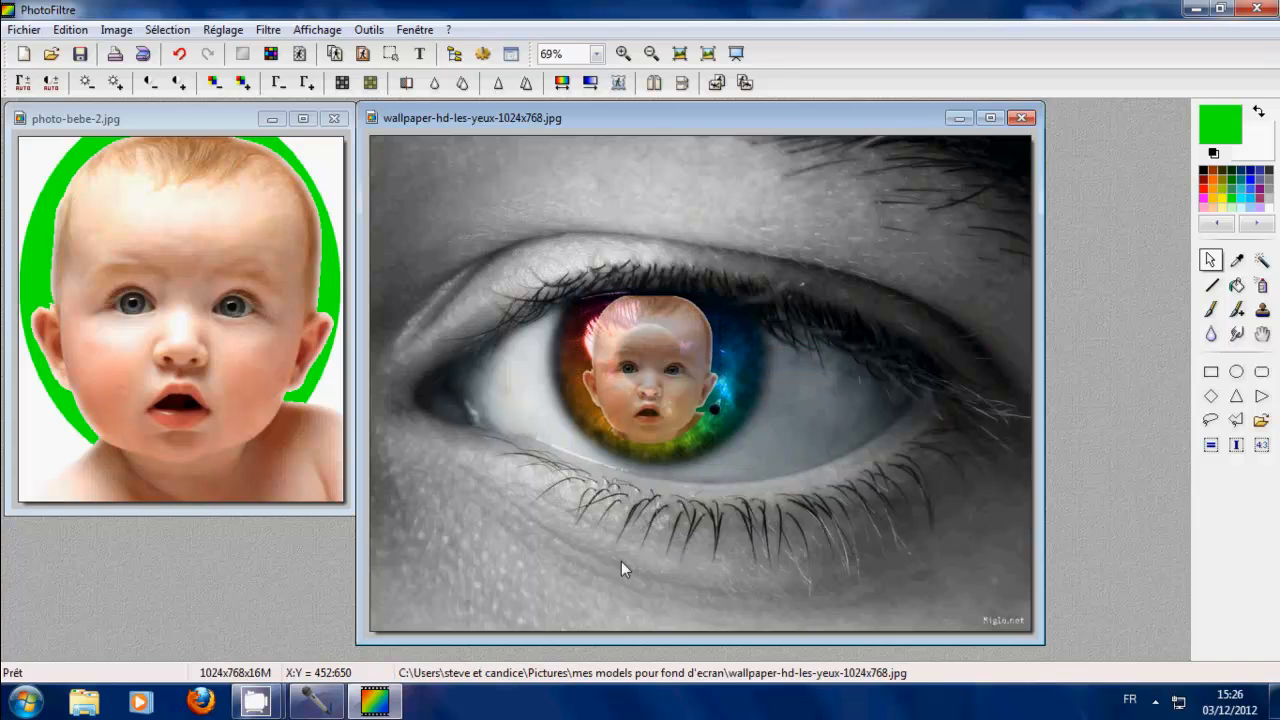
left_click(738, 54)
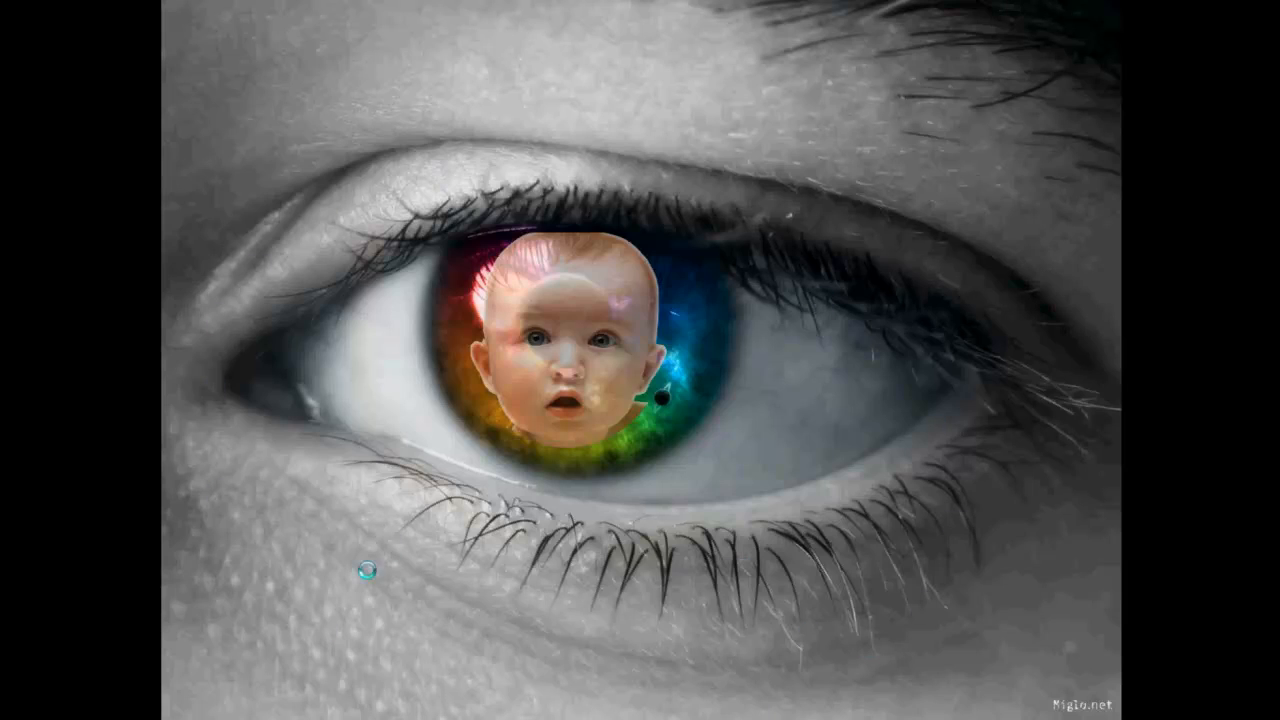
left_click(811, 650)
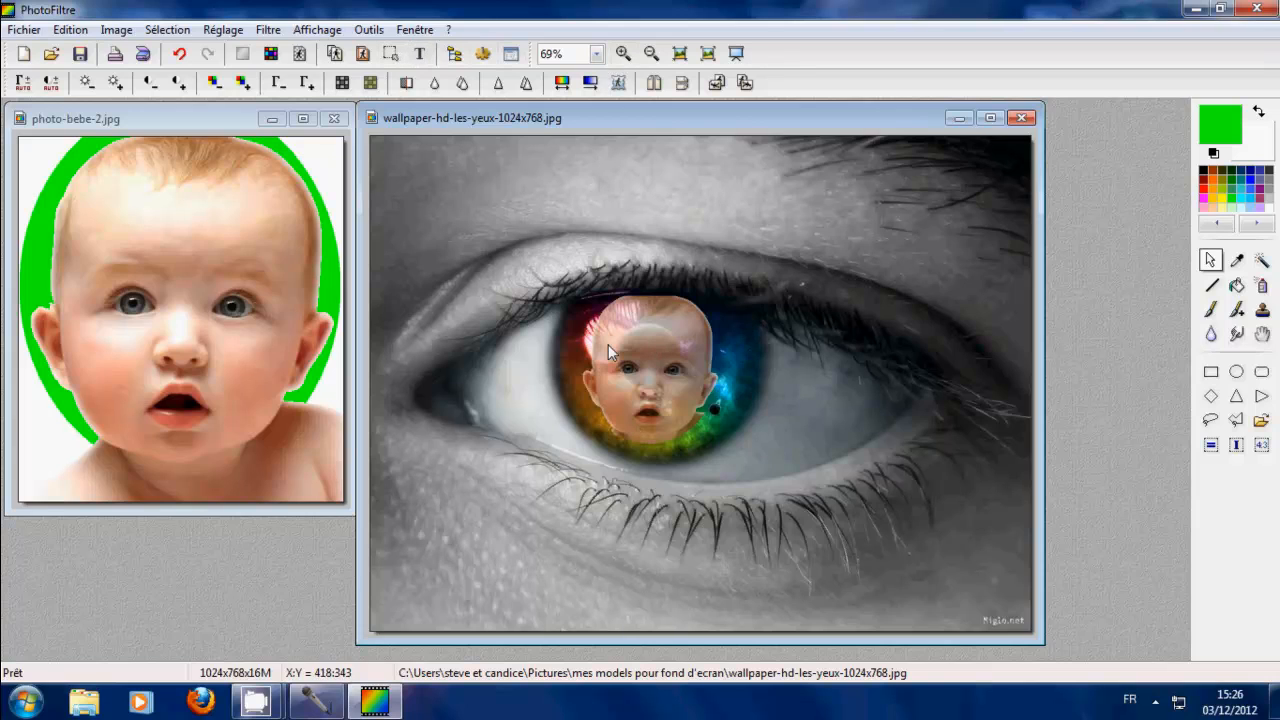
- Add the text "Bébé Love" to the eye image and set its colour to blue
left_click(420, 54)
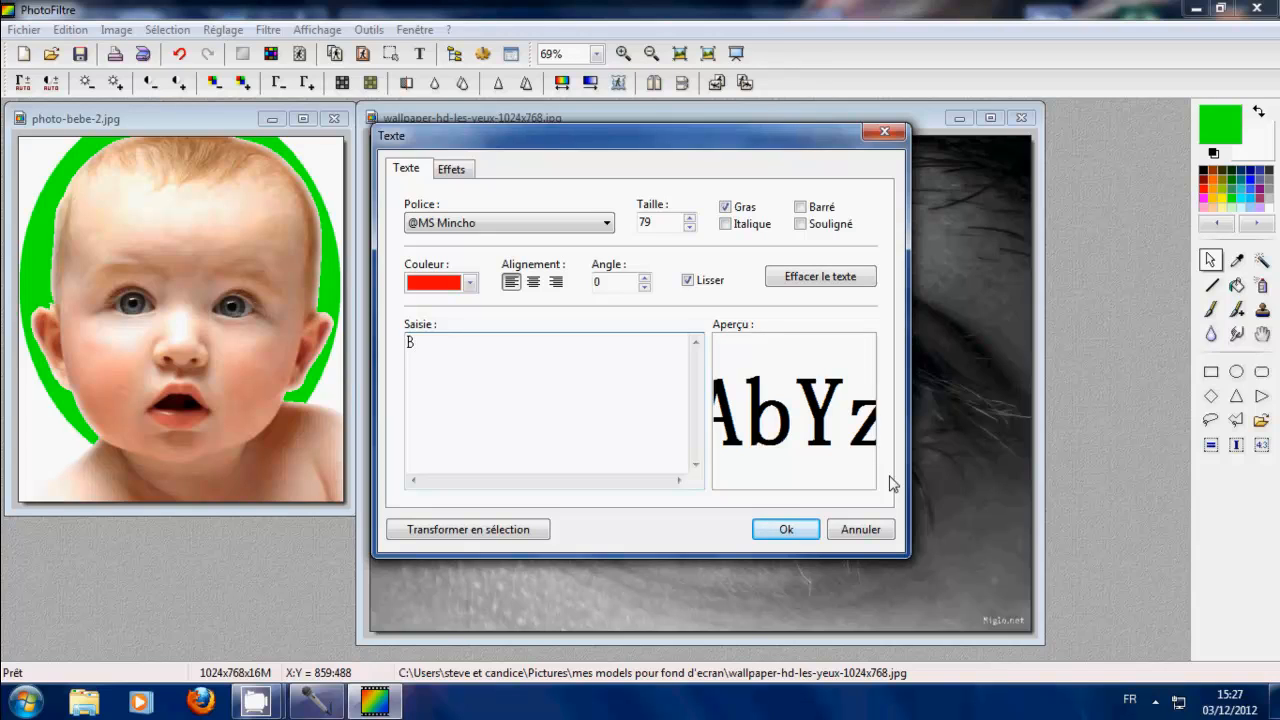
type("bé Love")
left_click(470, 284)
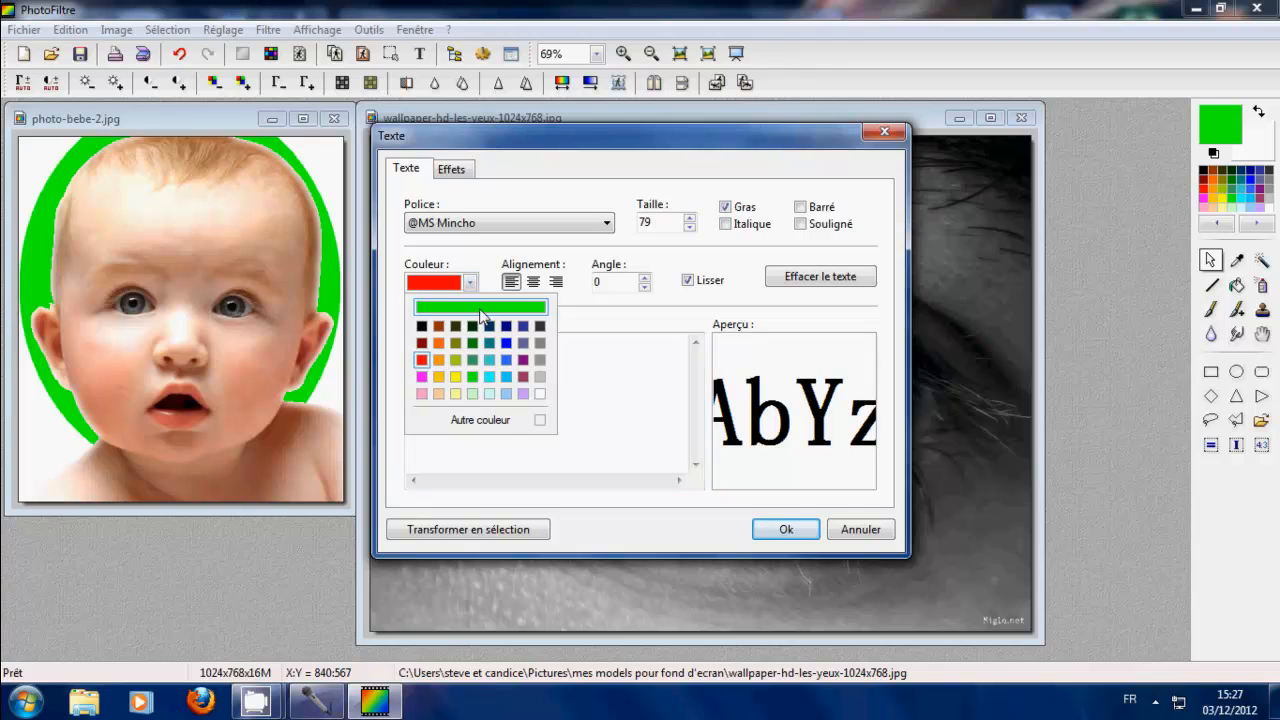
left_click(506, 360)
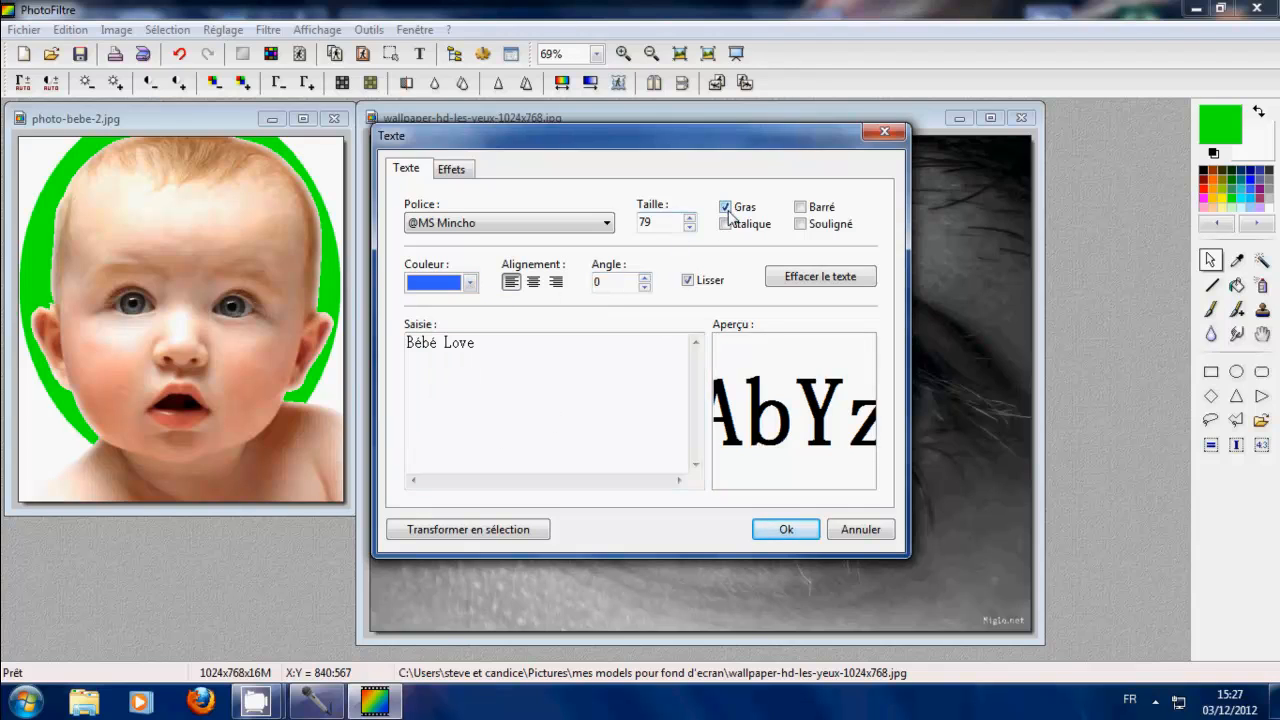
- Give the text a white drop shadow with X and Y offsets of 8, and insert it into the image
left_click(451, 172)
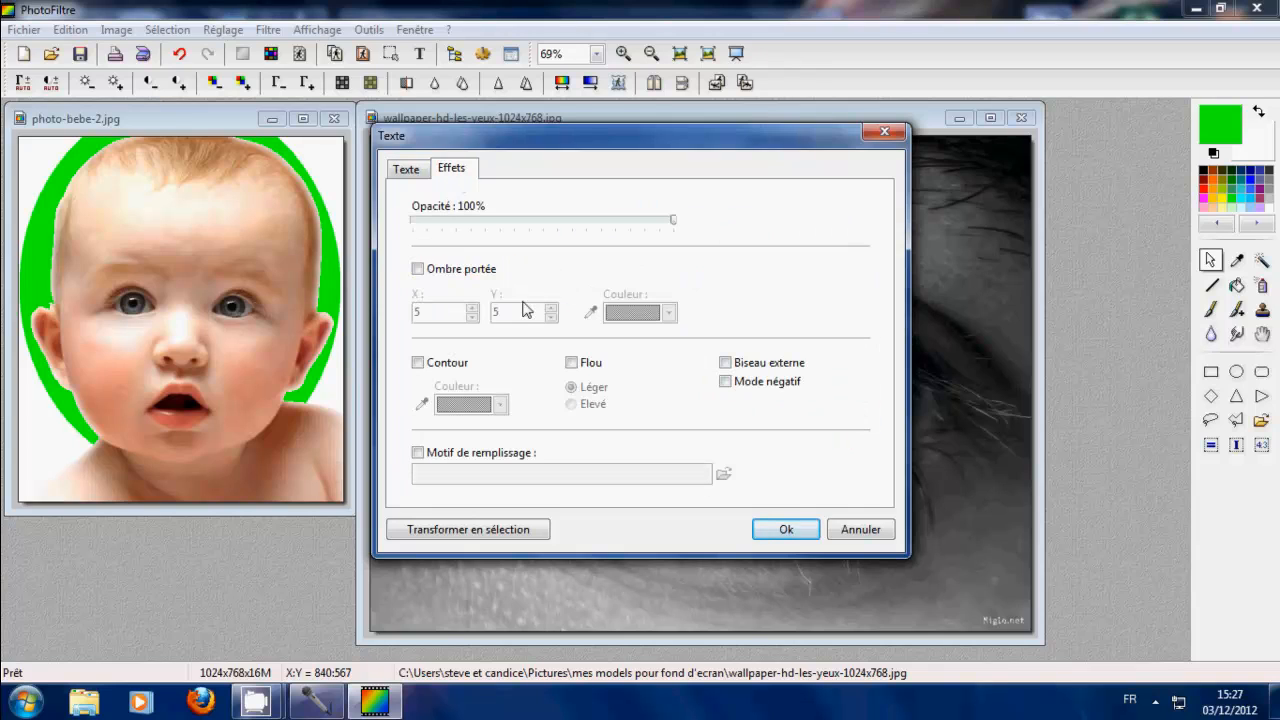
left_click(419, 269)
left_click(669, 314)
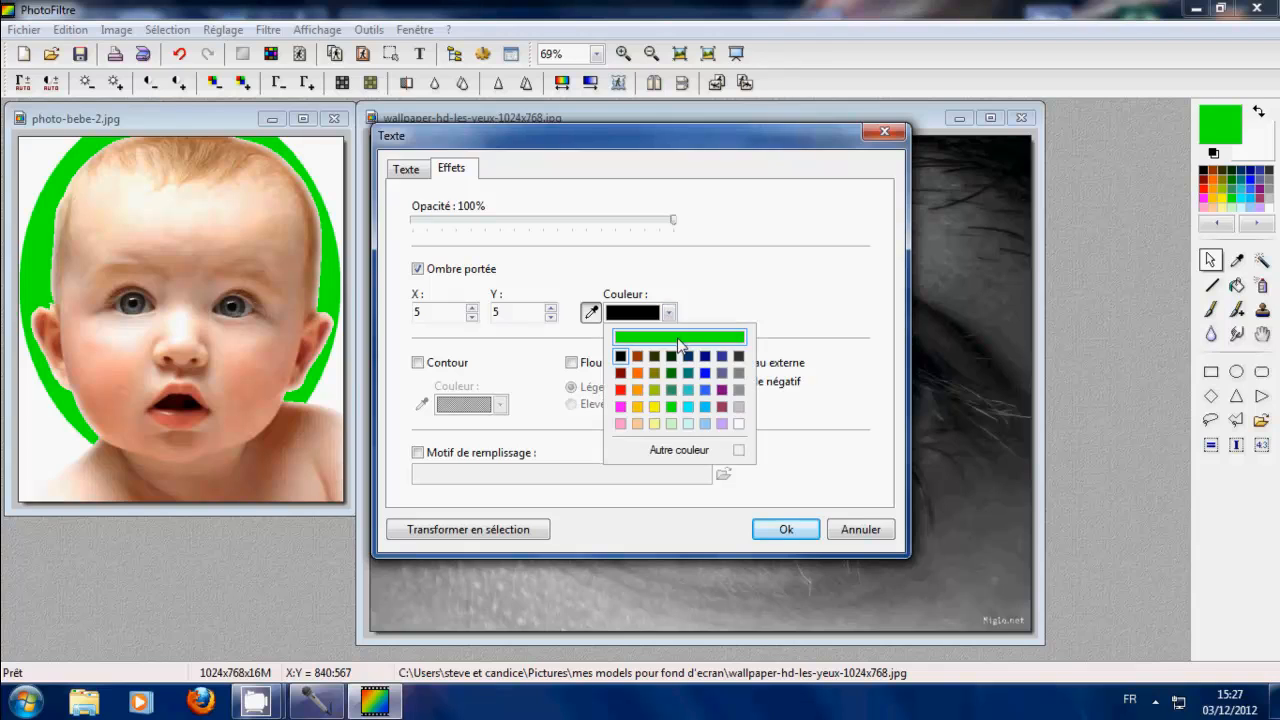
left_click(747, 424)
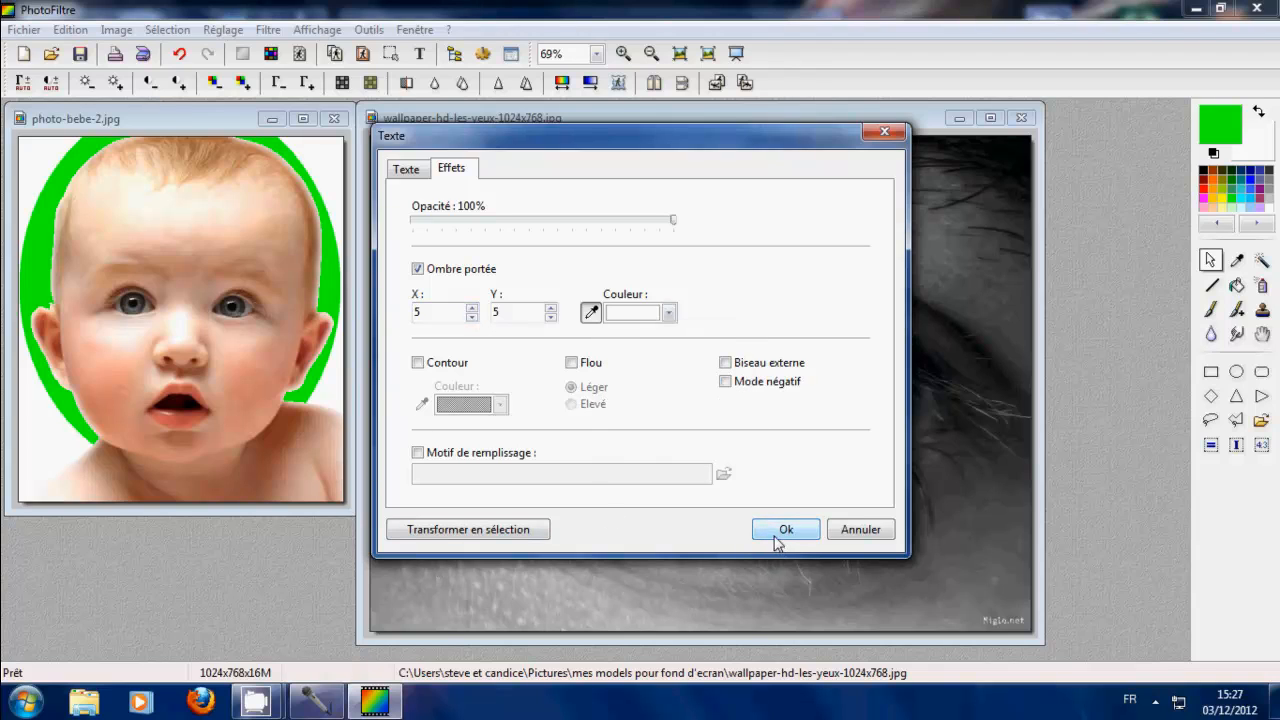
left_click_drag(444, 313, 400, 316)
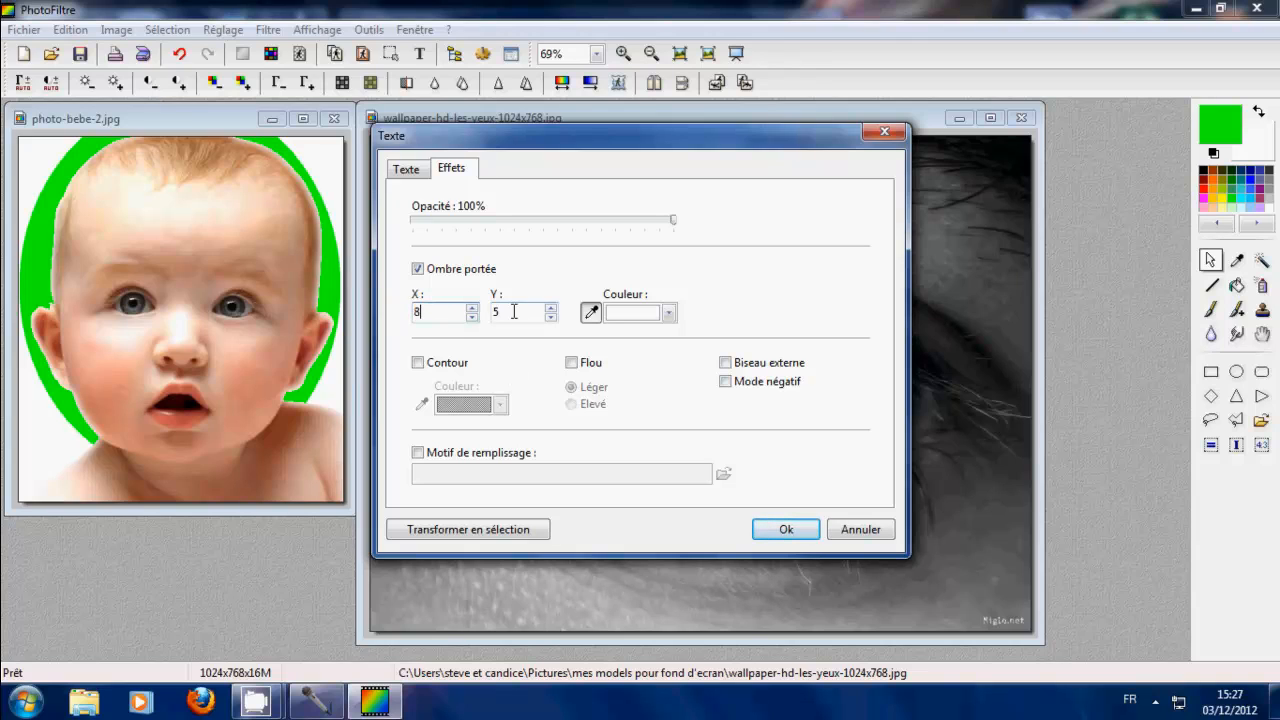
left_click_drag(505, 311, 480, 313)
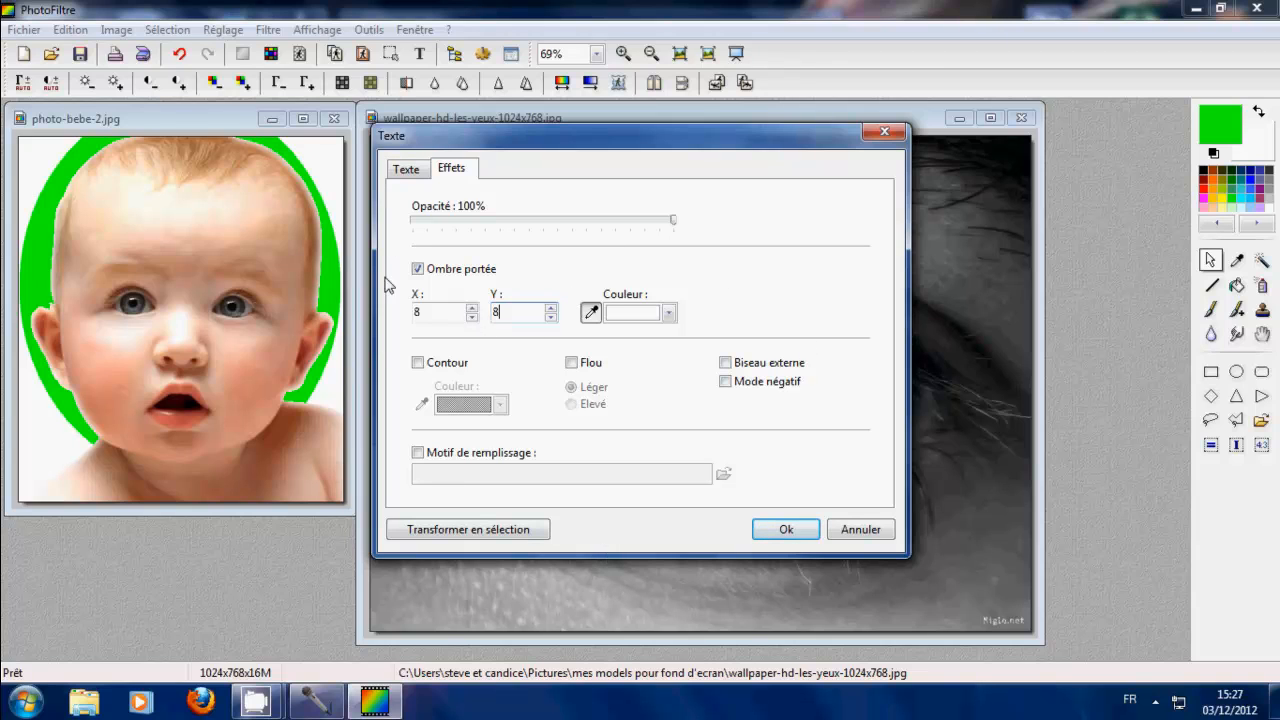
left_click(784, 529)
- Place the "Bébé Love" text above the eye near the image's upper edge, validate it, and preview the montage in full screen
left_click_drag(732, 397, 621, 186)
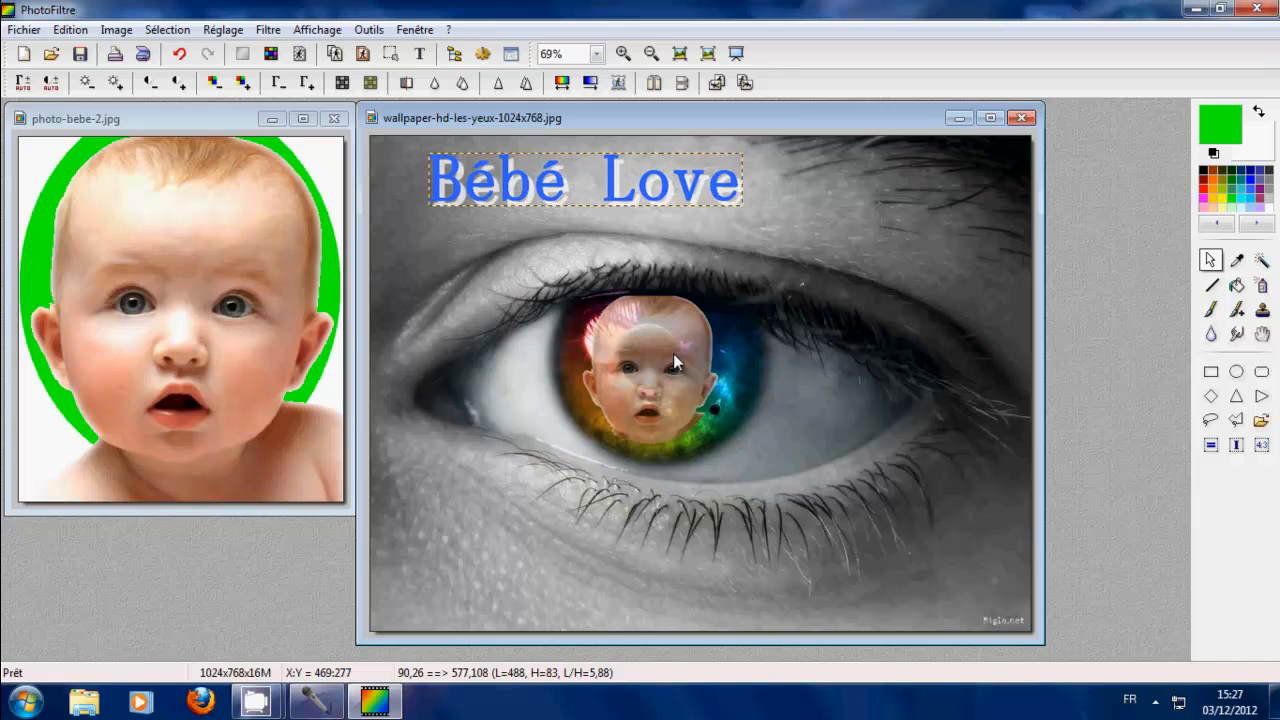
right_click(598, 184)
left_click(688, 192)
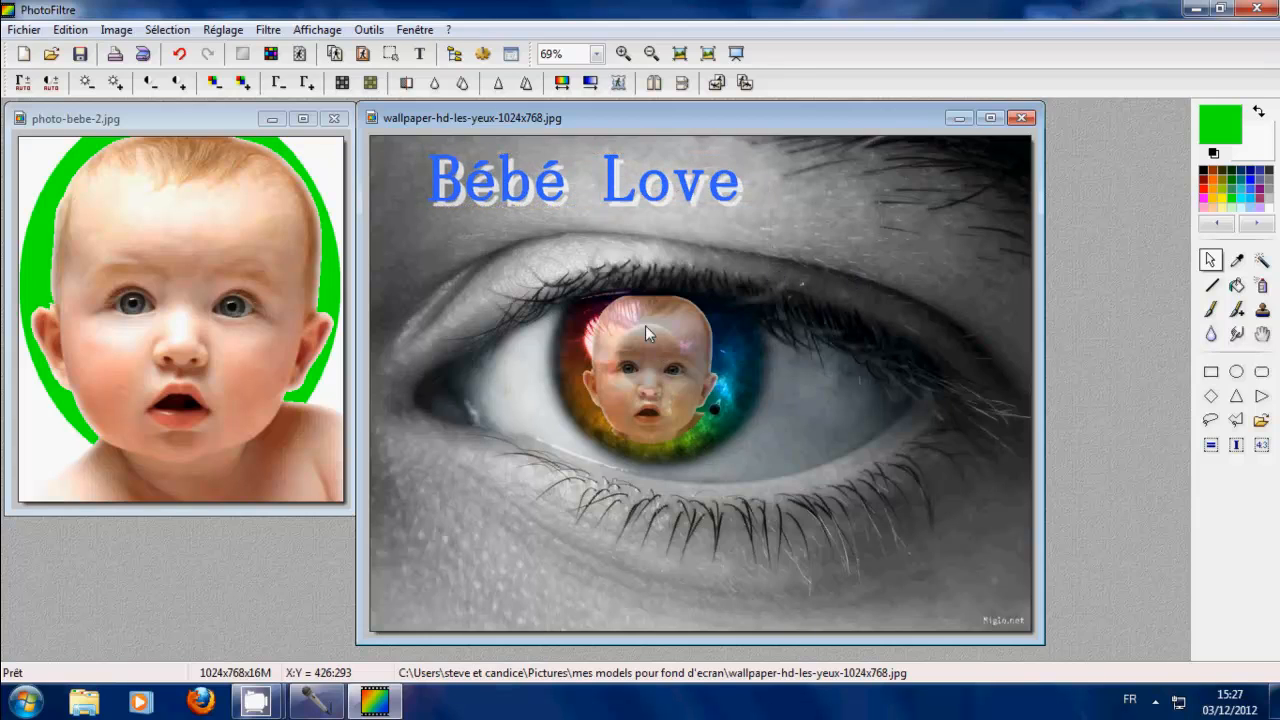
left_click(736, 54)
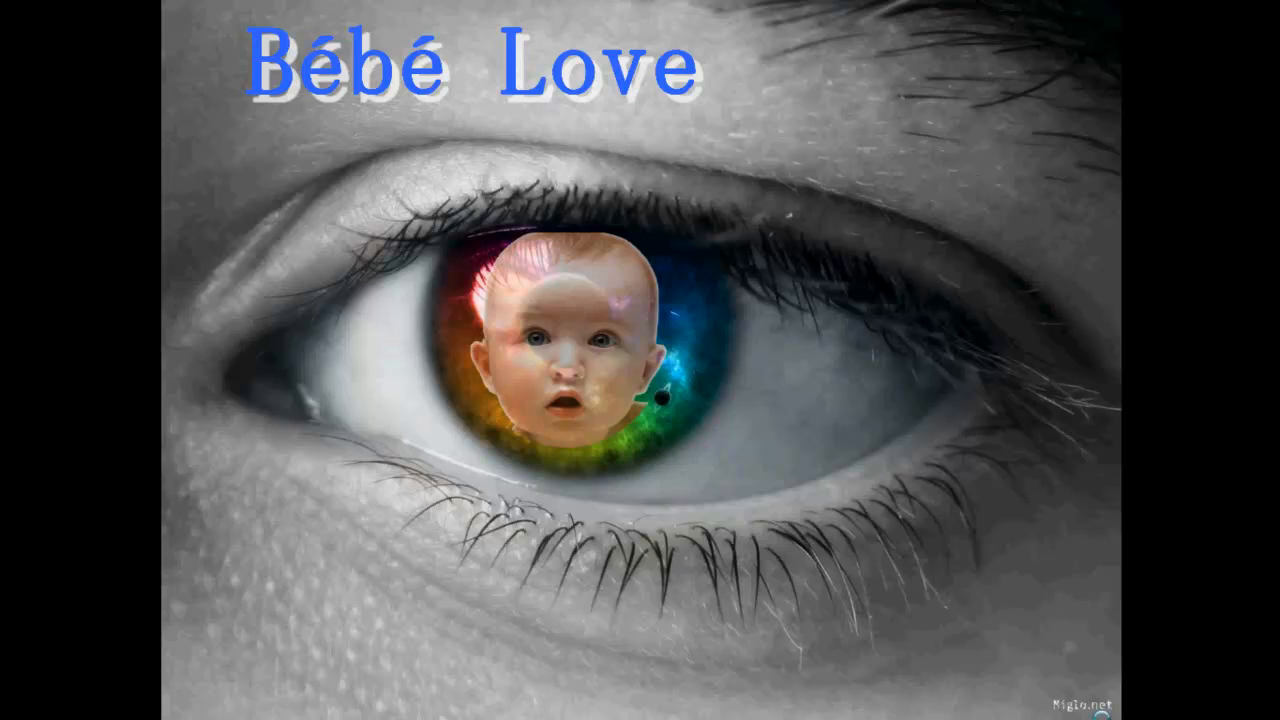
key("Escape")
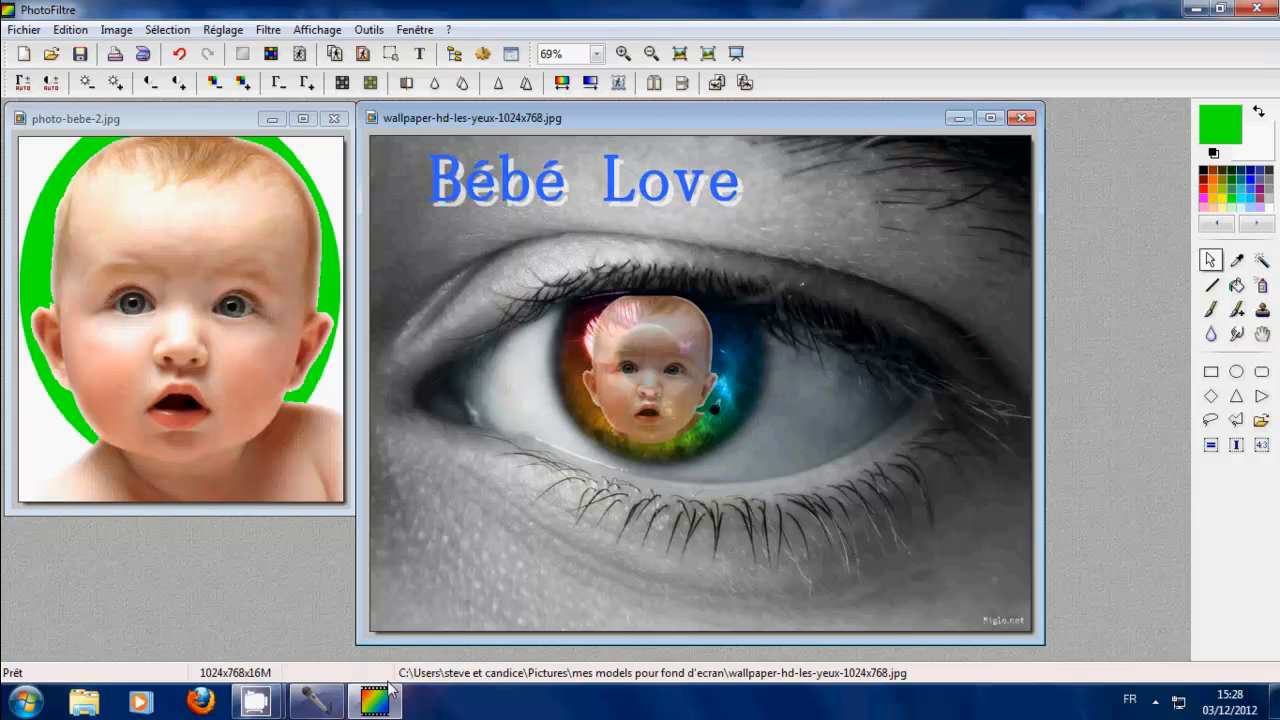
mouse_move(256, 702)
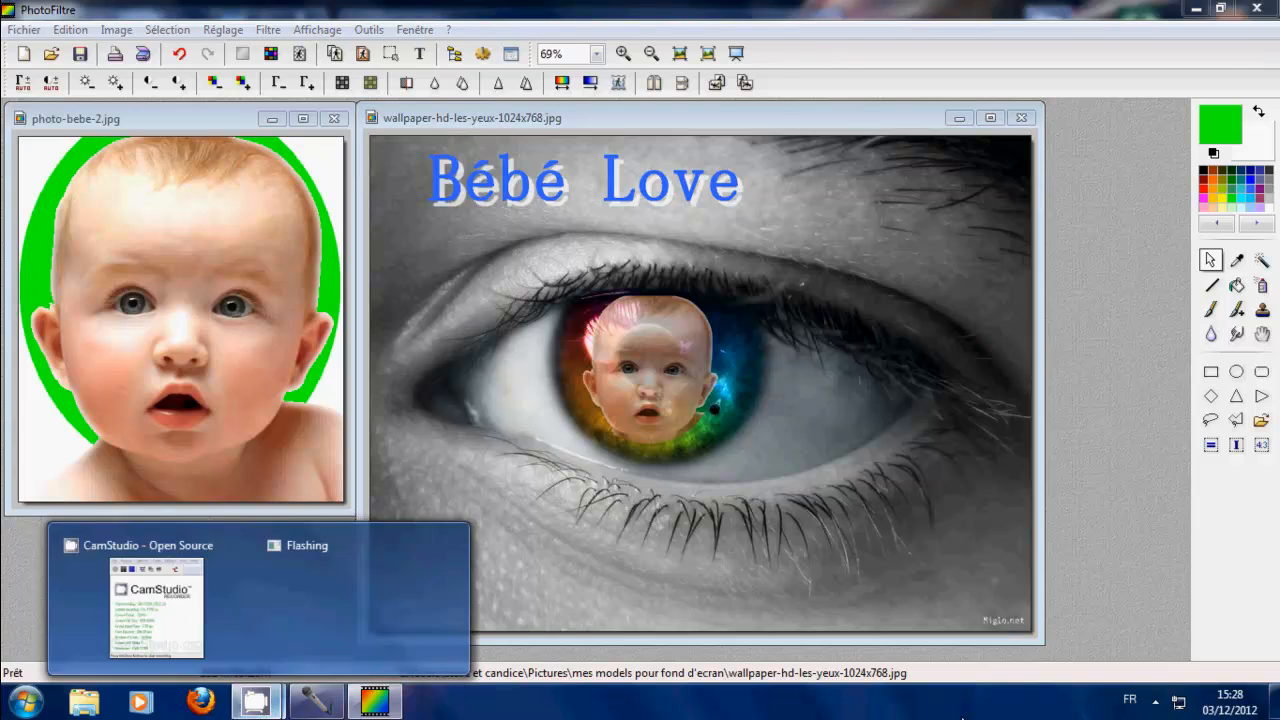
left_click(1155, 701)
left_click(1123, 606)
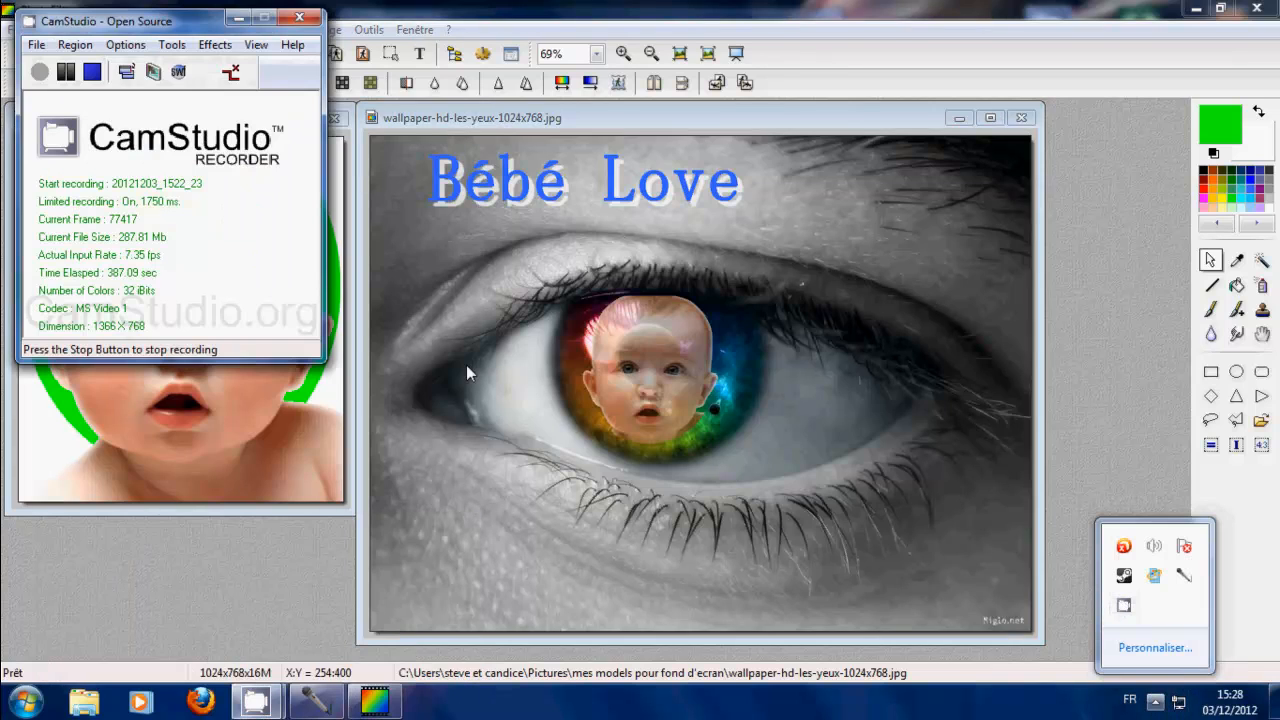